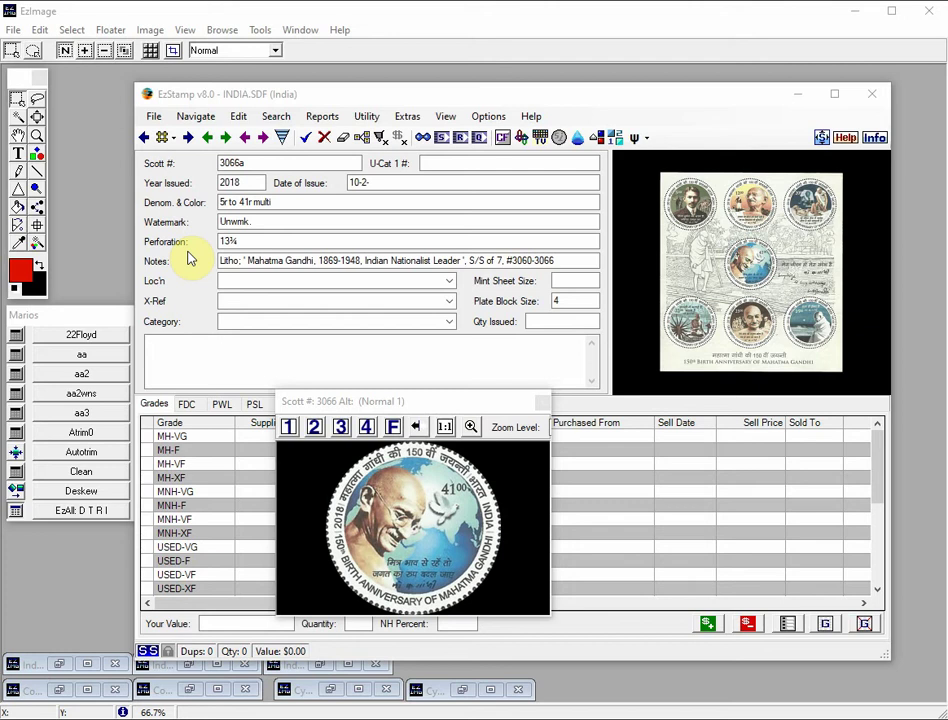
{"action": "left_click", "coordinate": [224, 221]}
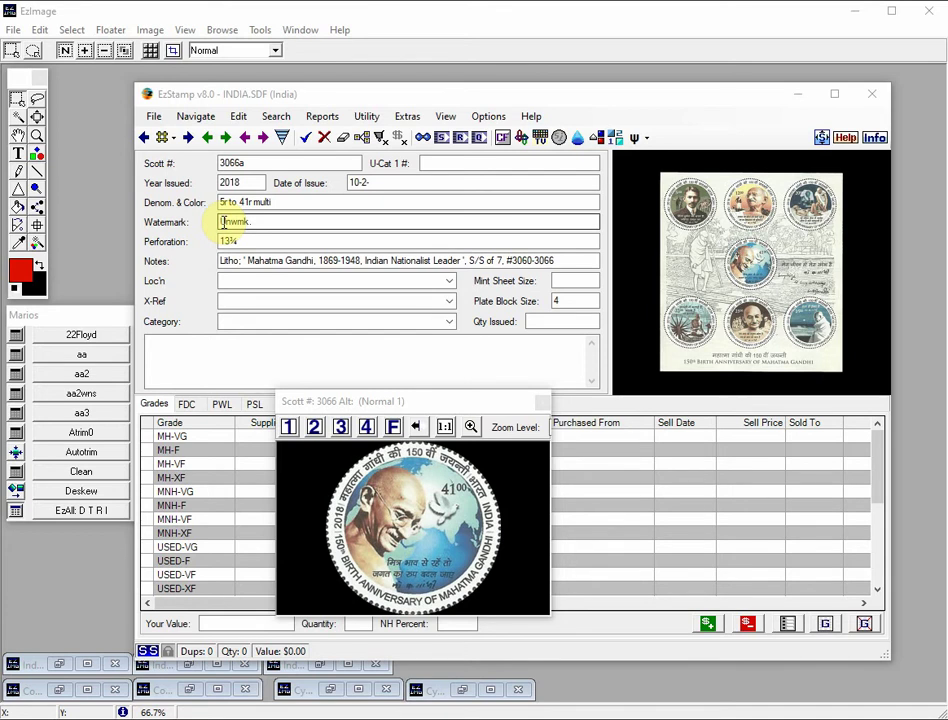
{"action": "left_click_drag", "start_coordinate": [224, 221], "coordinate": [245, 224]}
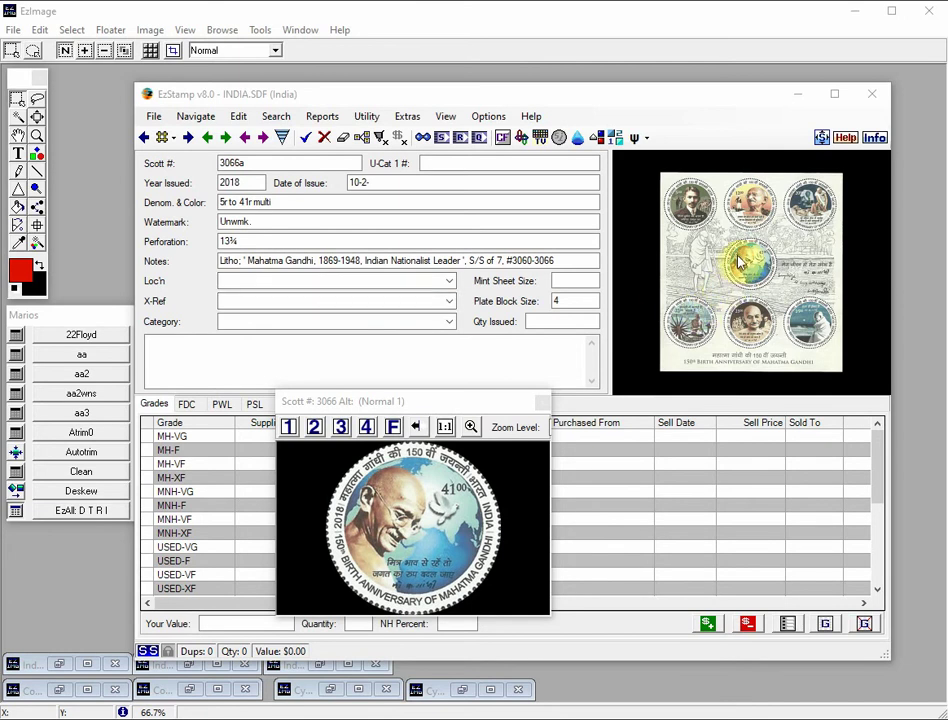
{"action": "left_click", "coordinate": [406, 403]}
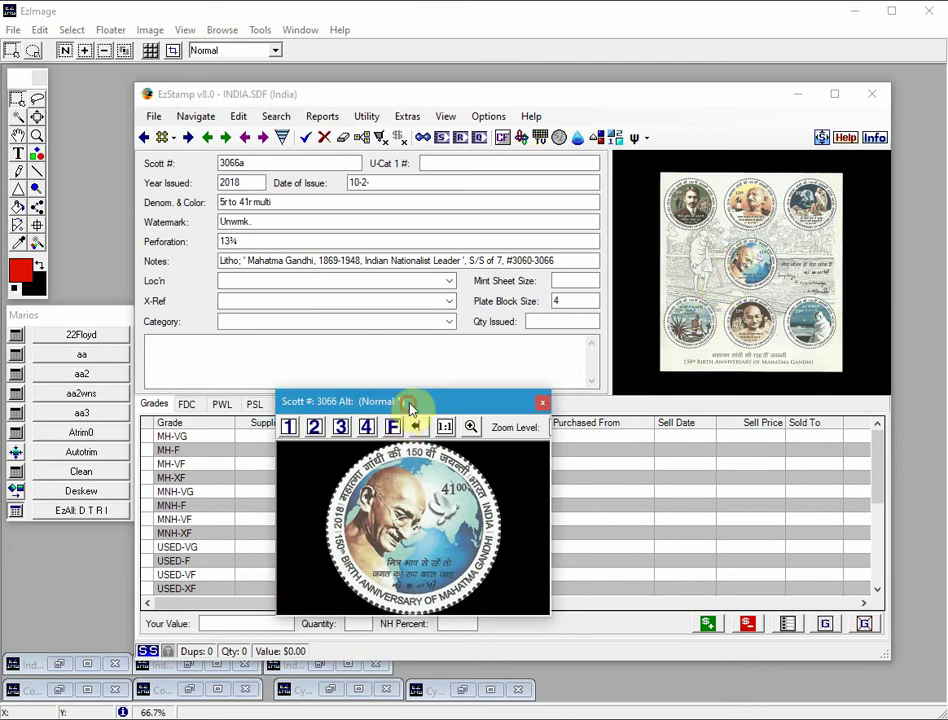
{"action": "left_click_drag", "start_coordinate": [406, 401], "coordinate": [408, 396]}
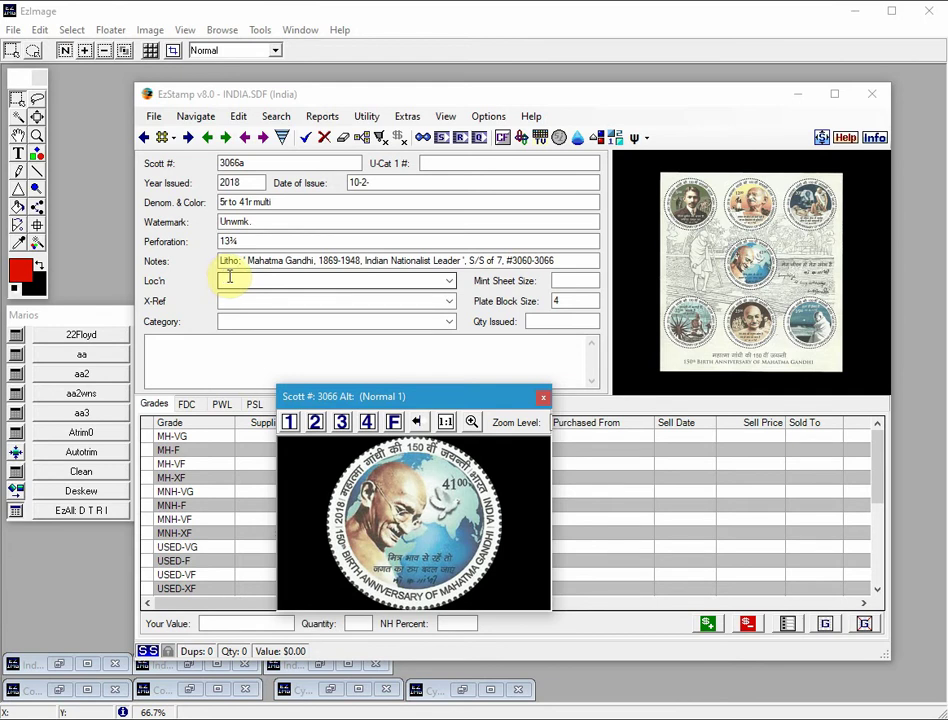
- Minimize EzStamp to switch to EzImage, restore the India_SS_Round_c1 souvenir sheet and move its window clear of the tool palettes
{"action": "left_click", "coordinate": [796, 95]}
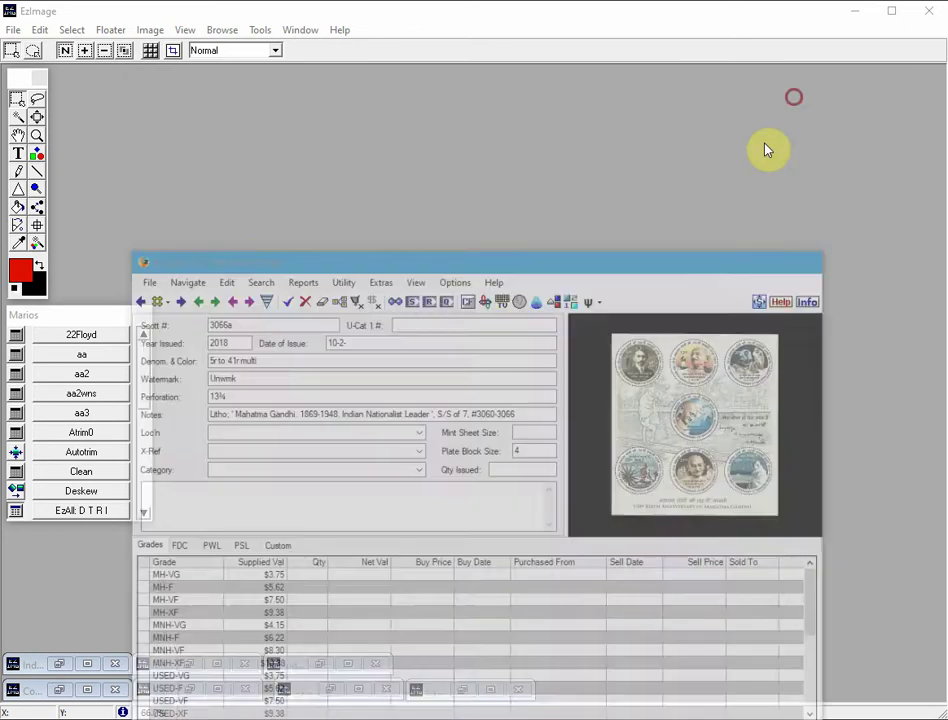
{"action": "left_click", "coordinate": [72, 665]}
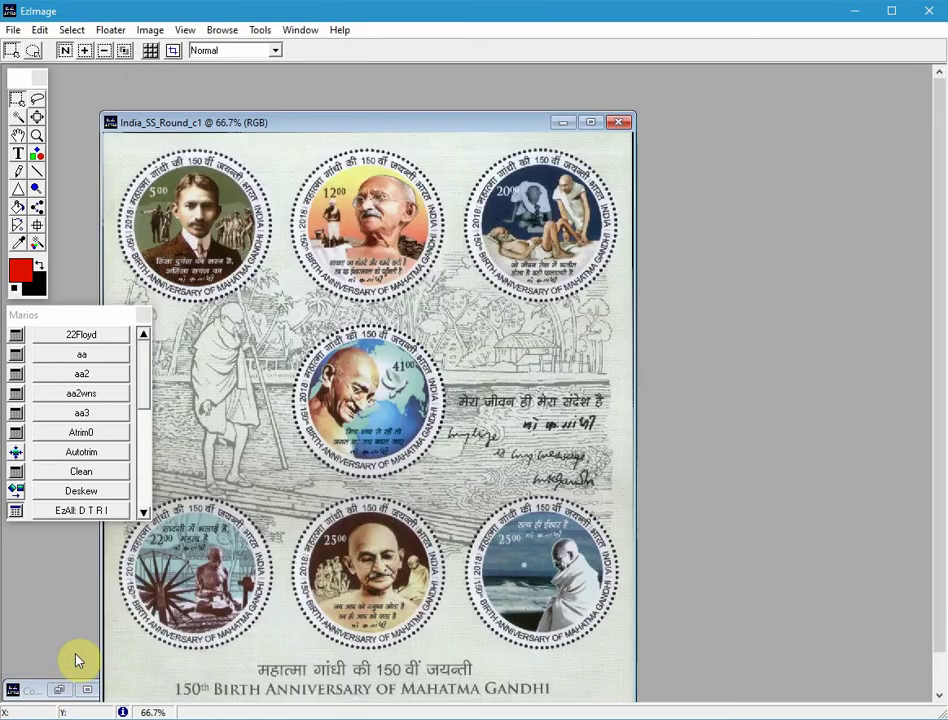
{"action": "left_click_drag", "start_coordinate": [328, 122], "coordinate": [603, 95]}
- View the India_Round_3_c1 and India_Round_2_c1 single stamp images, minimizing both again
{"action": "left_click", "coordinate": [189, 664]}
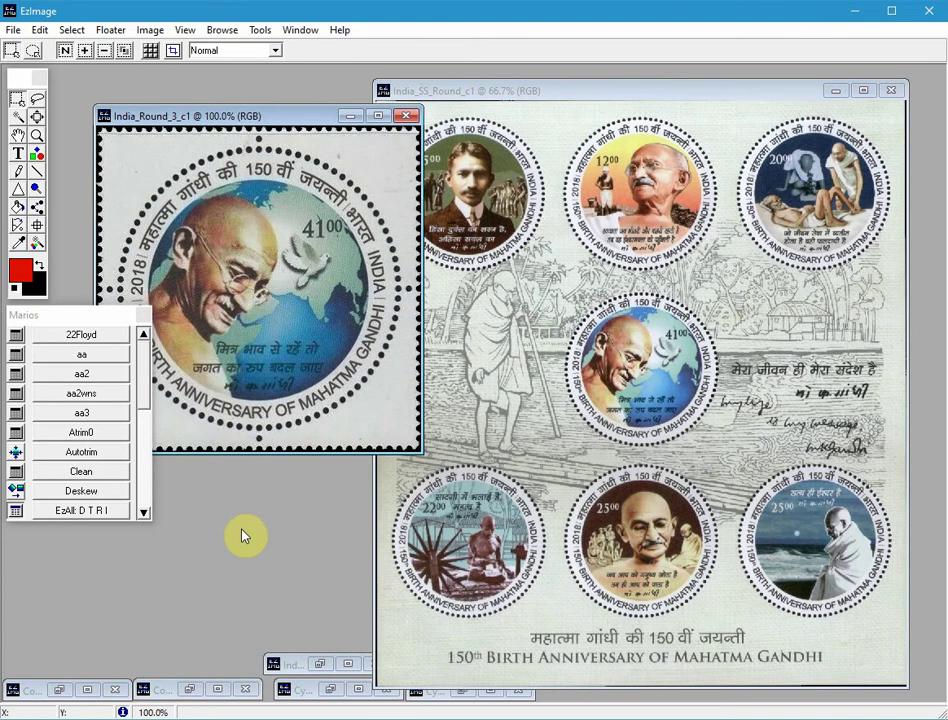
{"action": "left_click", "coordinate": [319, 665]}
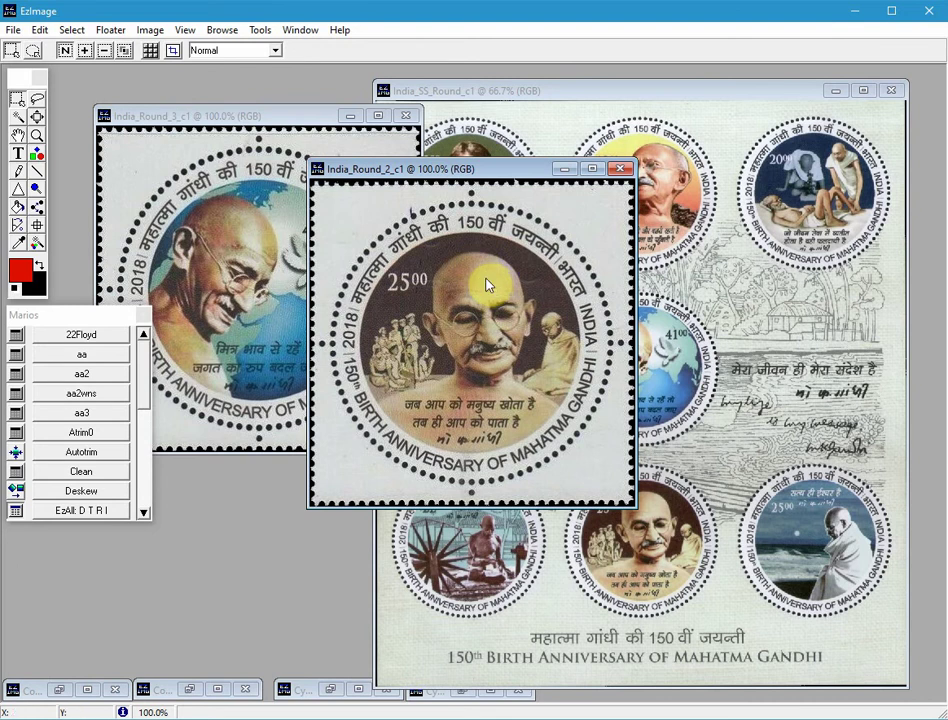
{"action": "left_click", "coordinate": [564, 169]}
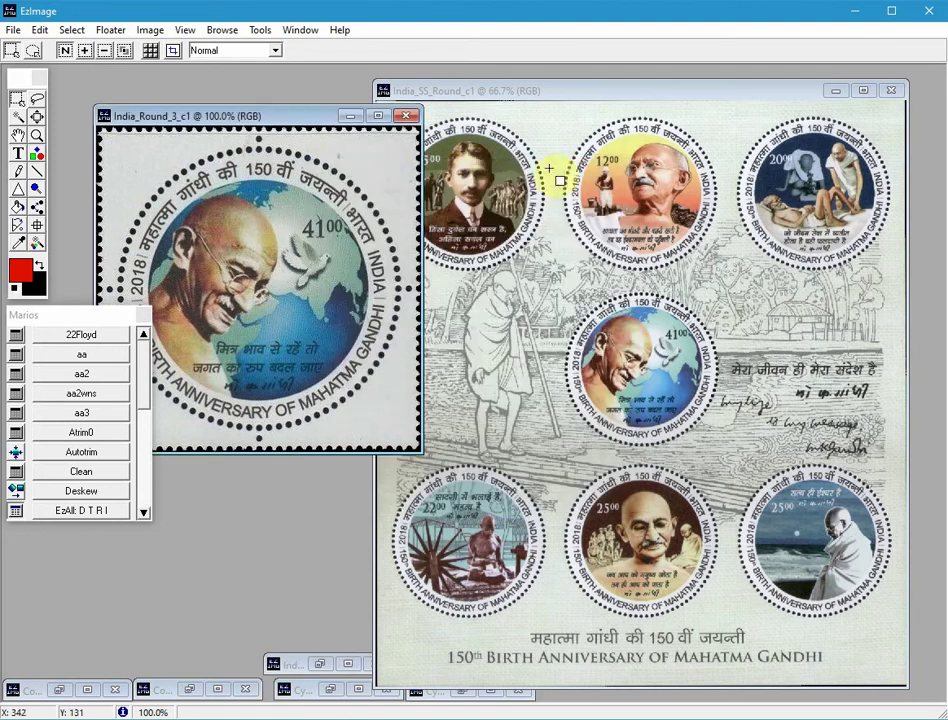
{"action": "left_click", "coordinate": [350, 116]}
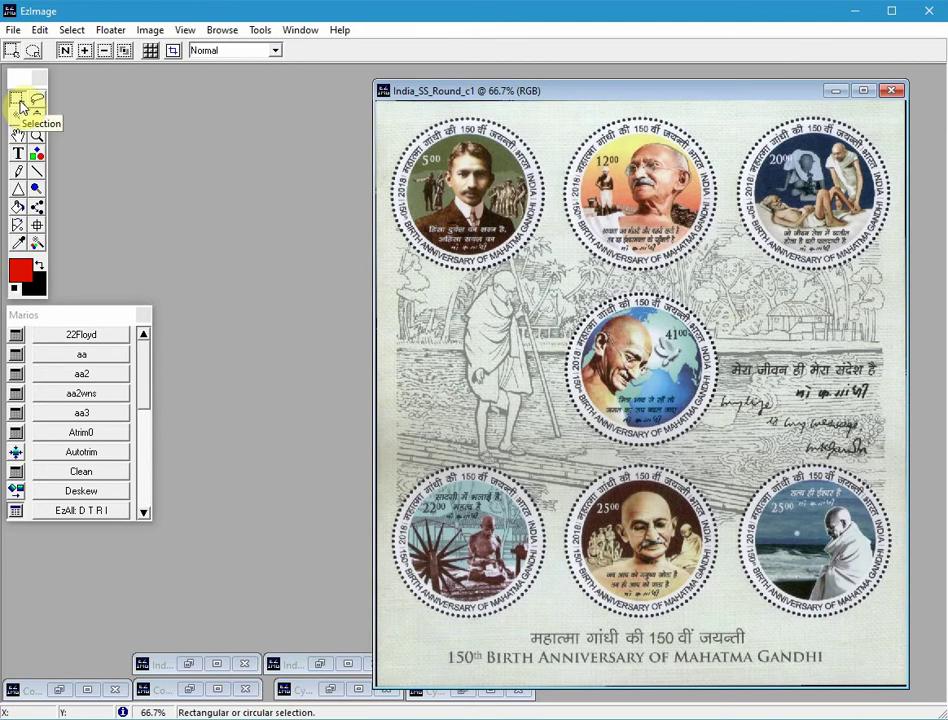
- Make a rectangular selection around the sheet's 25.00 seaside stamp and crop it into a new image
{"action": "left_click", "coordinate": [21, 104]}
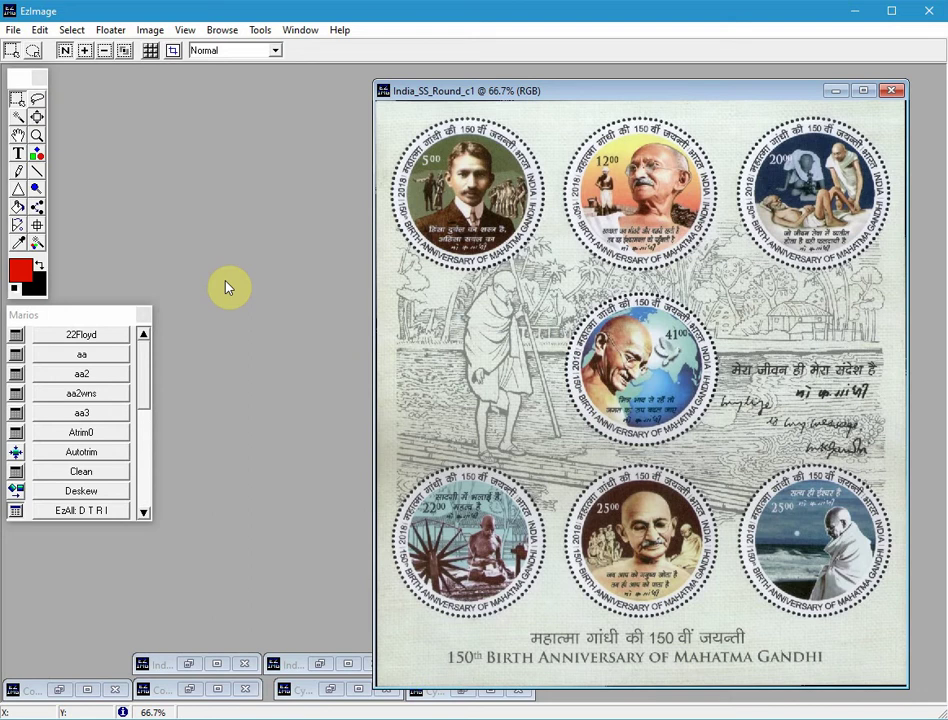
{"action": "left_click", "coordinate": [174, 54]}
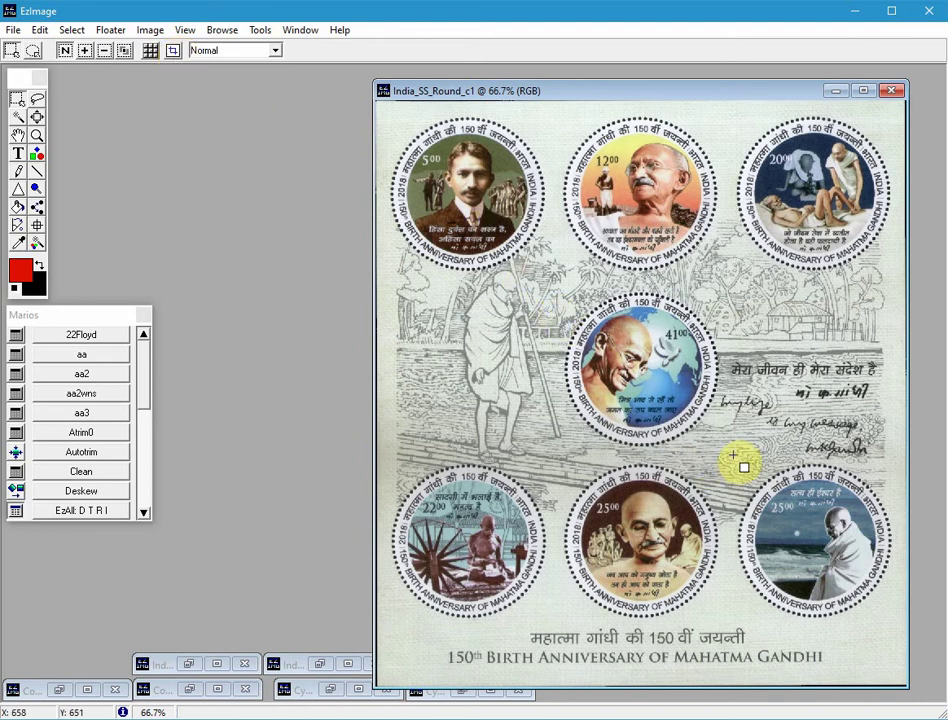
{"action": "left_click_drag", "start_coordinate": [740, 468], "coordinate": [886, 650]}
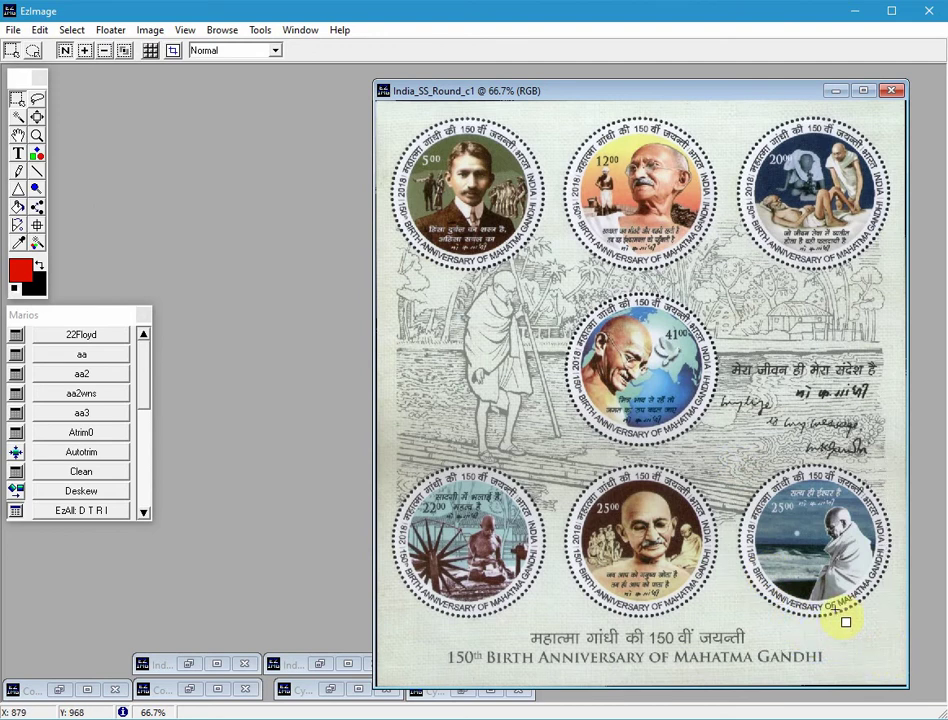
{"action": "left_click", "coordinate": [737, 457]}
{"action": "left_click_drag", "start_coordinate": [733, 449], "coordinate": [868, 614]}
{"action": "left_click", "coordinate": [868, 618]}
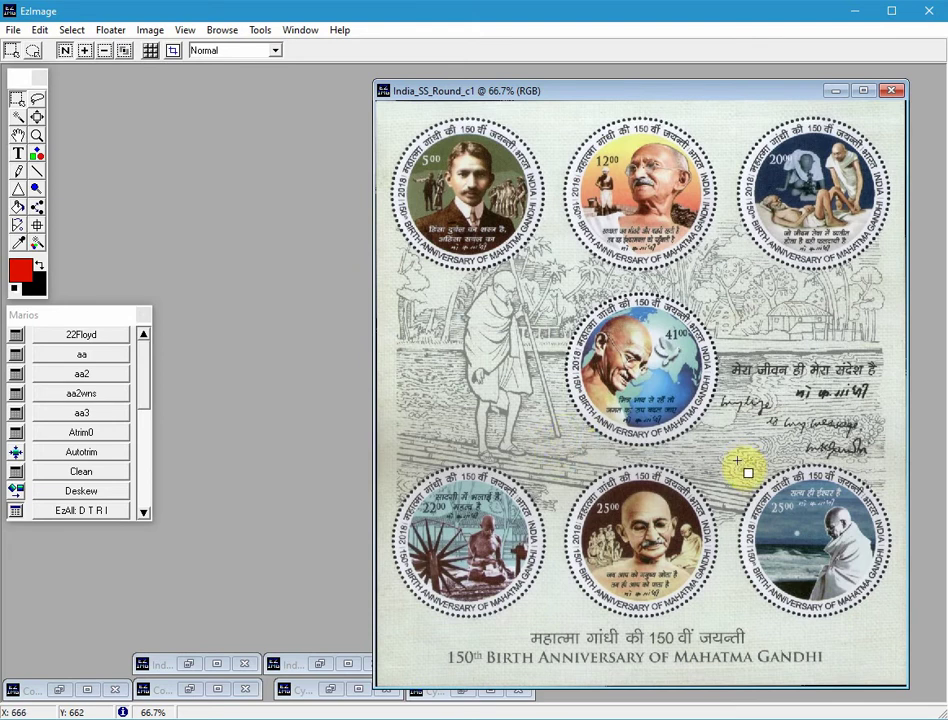
{"action": "left_click_drag", "start_coordinate": [735, 459], "coordinate": [901, 622]}
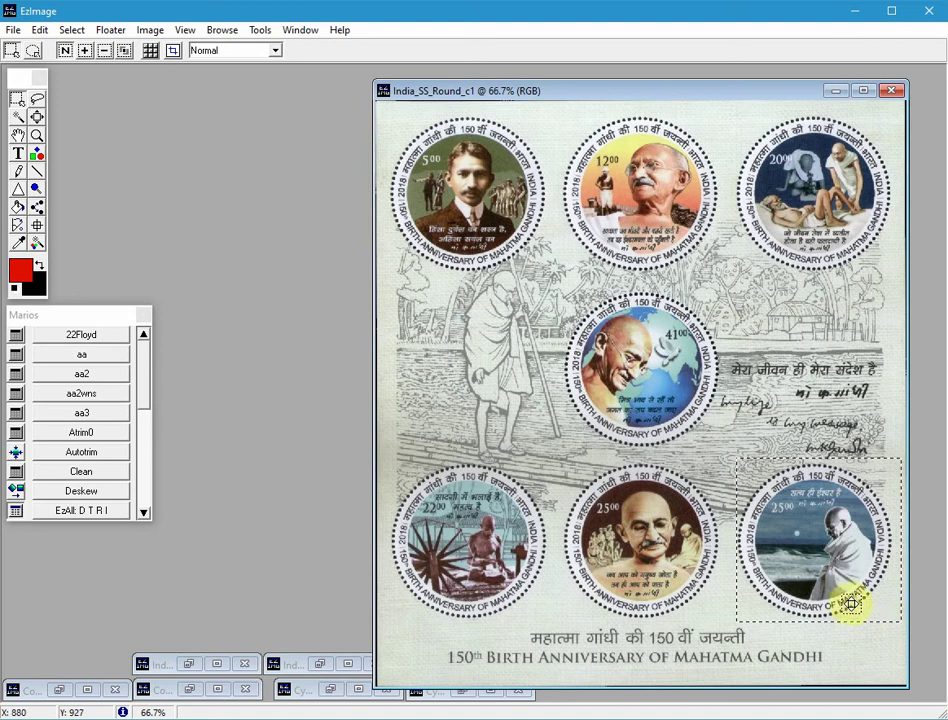
{"action": "left_click", "coordinate": [174, 52]}
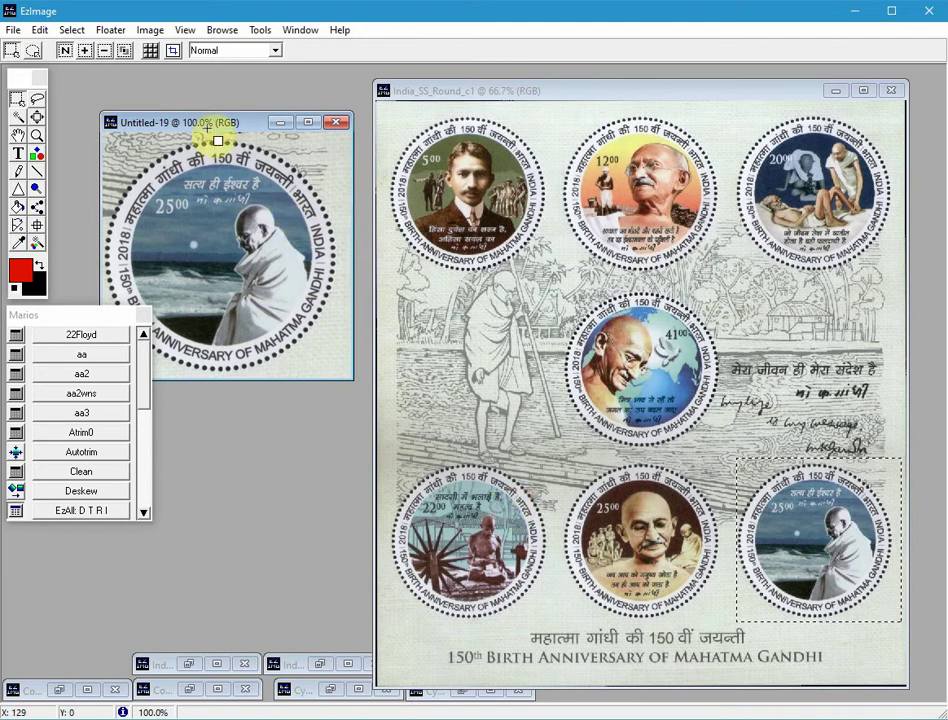
- Move the cropped stamp's window aside, then cut the whole image and paste it back as a floater
{"action": "left_click_drag", "start_coordinate": [212, 124], "coordinate": [314, 143]}
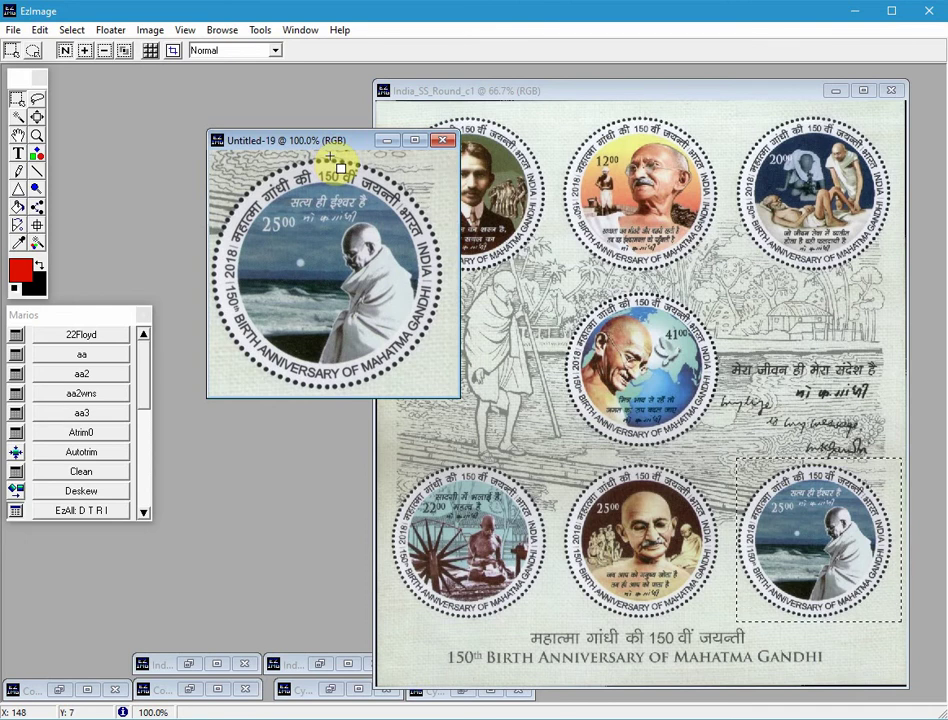
{"action": "key", "text": "ctrl+a"}
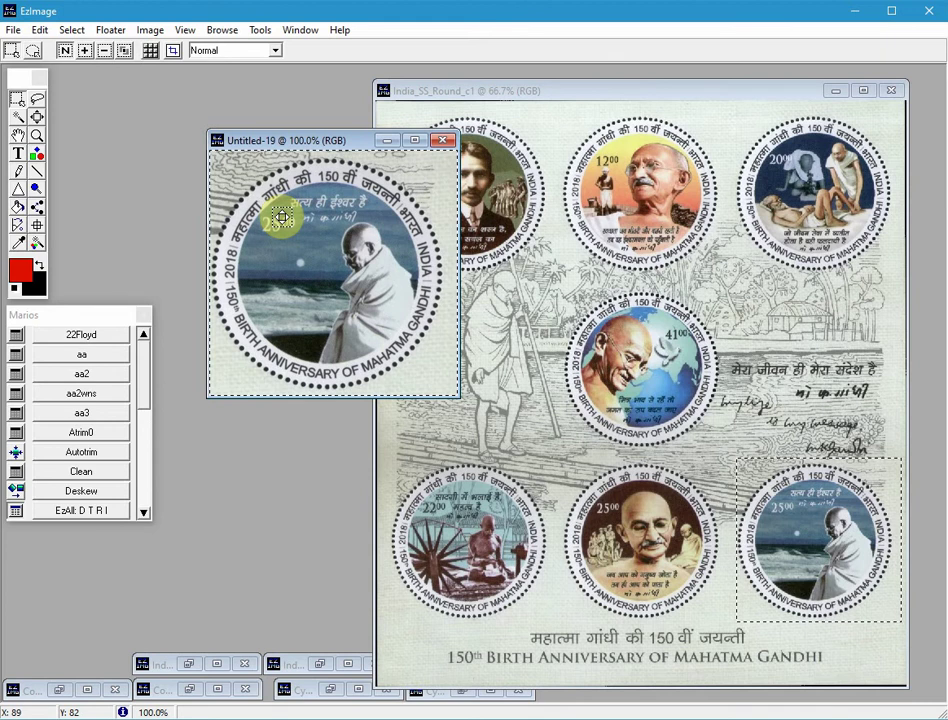
{"action": "key", "text": "Delete"}
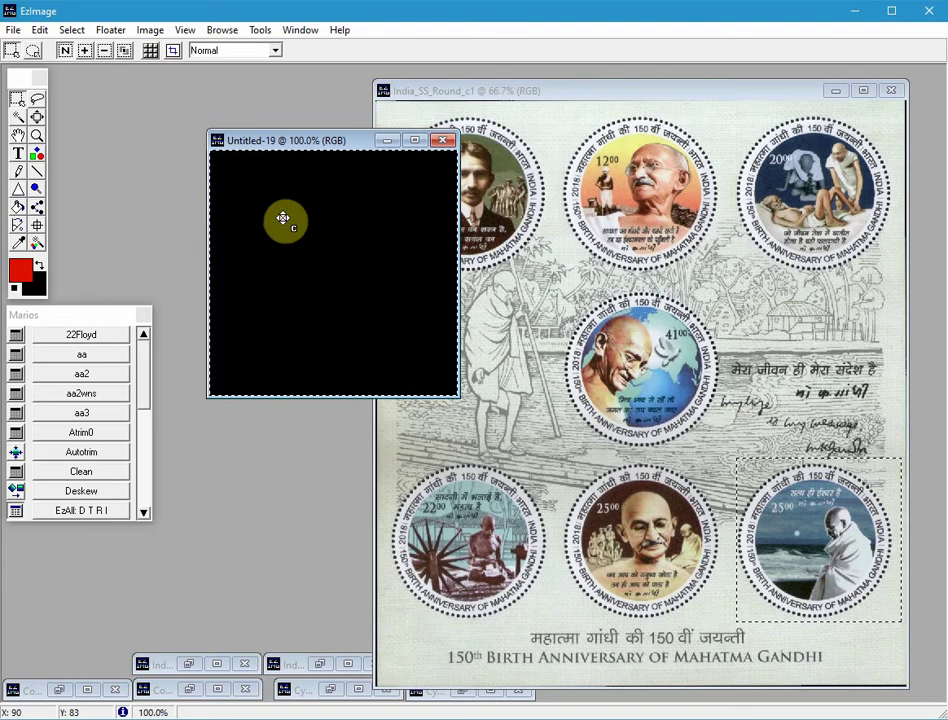
{"action": "key", "text": "ctrl+v"}
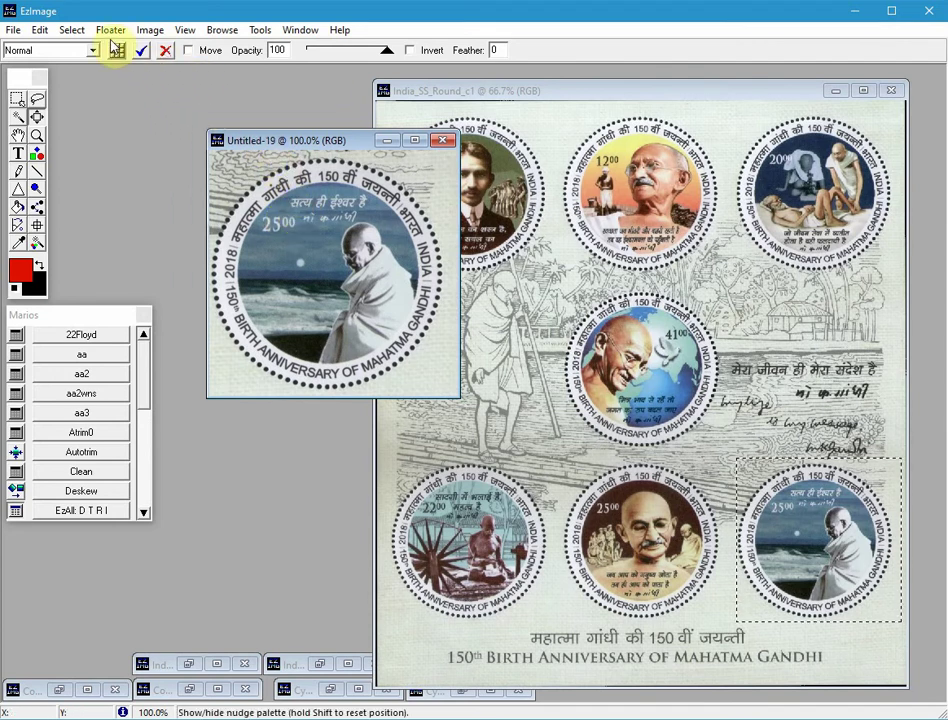
{"action": "left_click", "coordinate": [43, 31]}
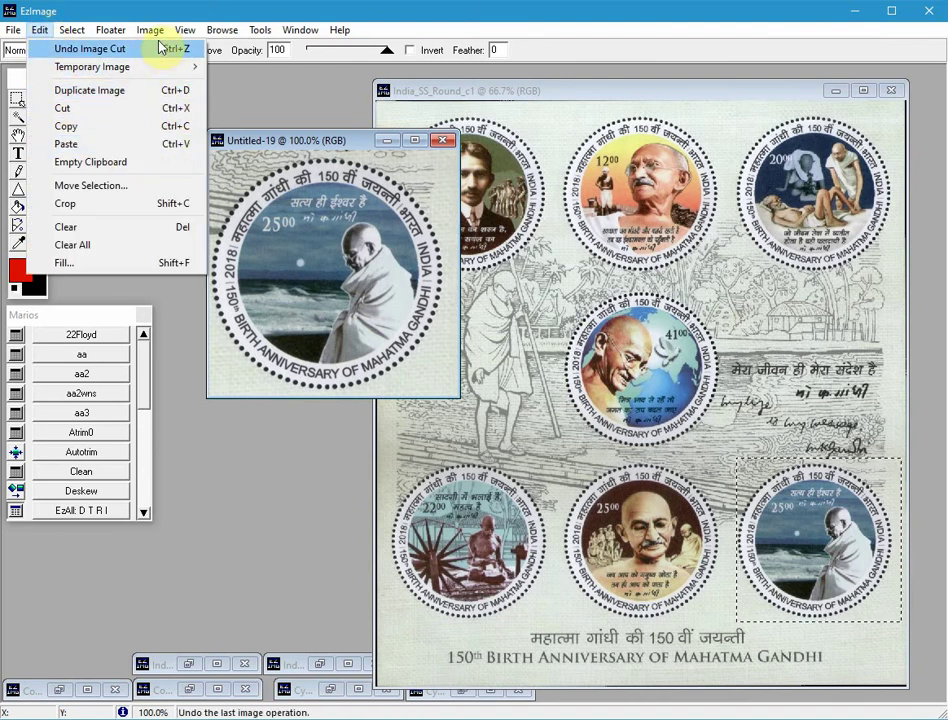
{"action": "left_click", "coordinate": [110, 31]}
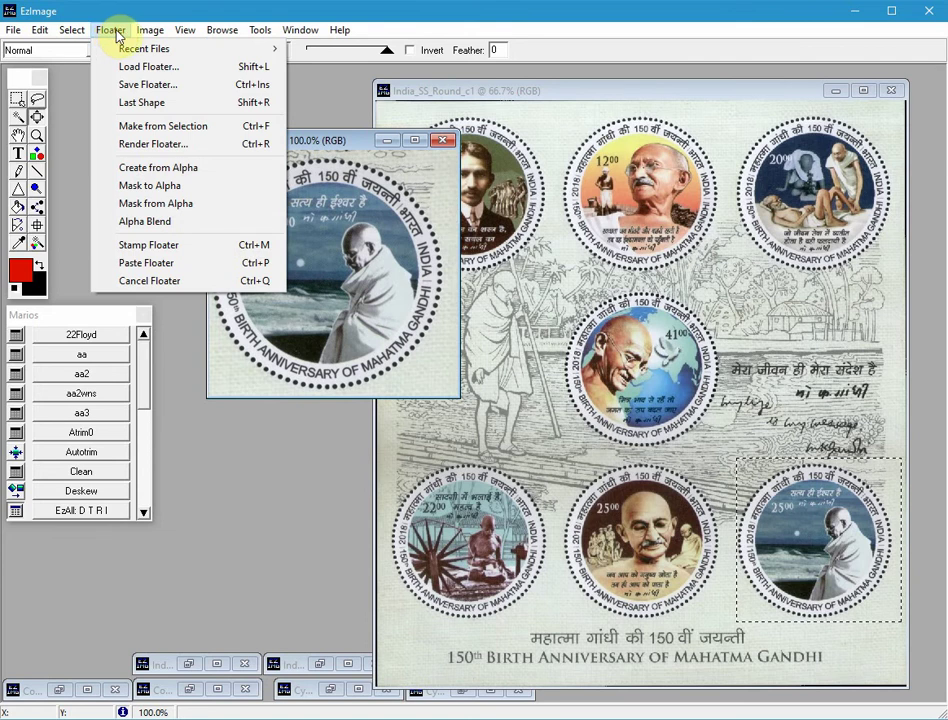
{"action": "mouse_move", "coordinate": [181, 37]}
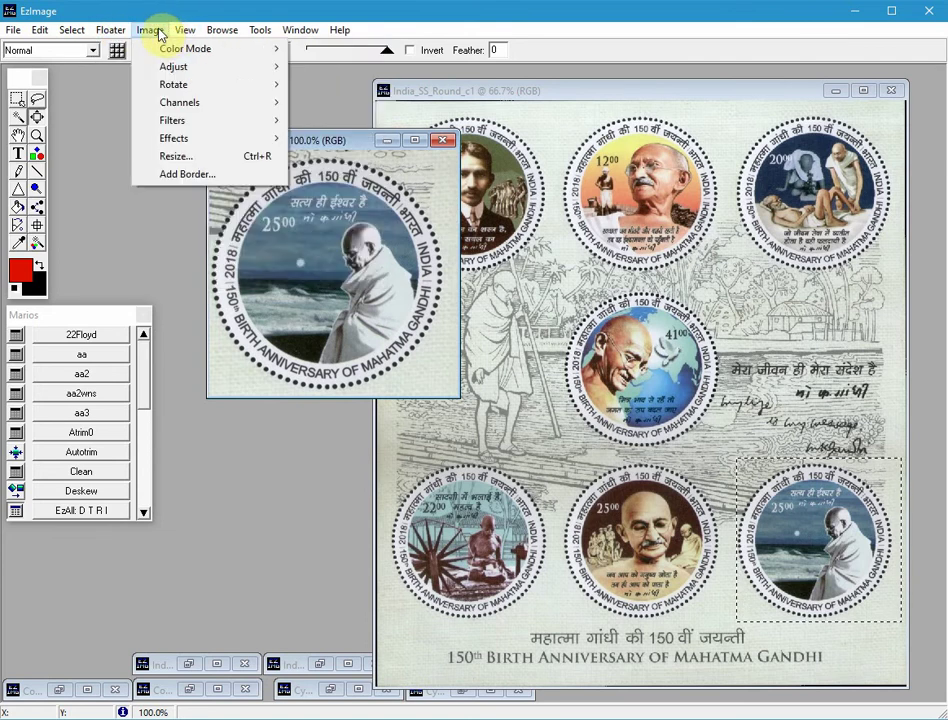
{"action": "mouse_move", "coordinate": [87, 37]}
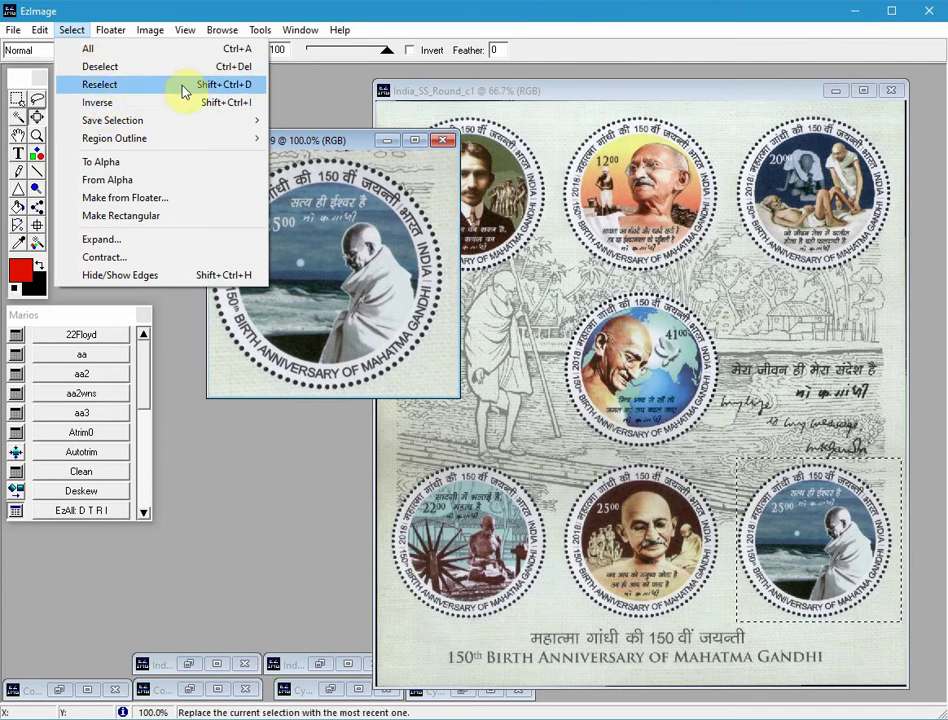
{"action": "left_click", "coordinate": [315, 148]}
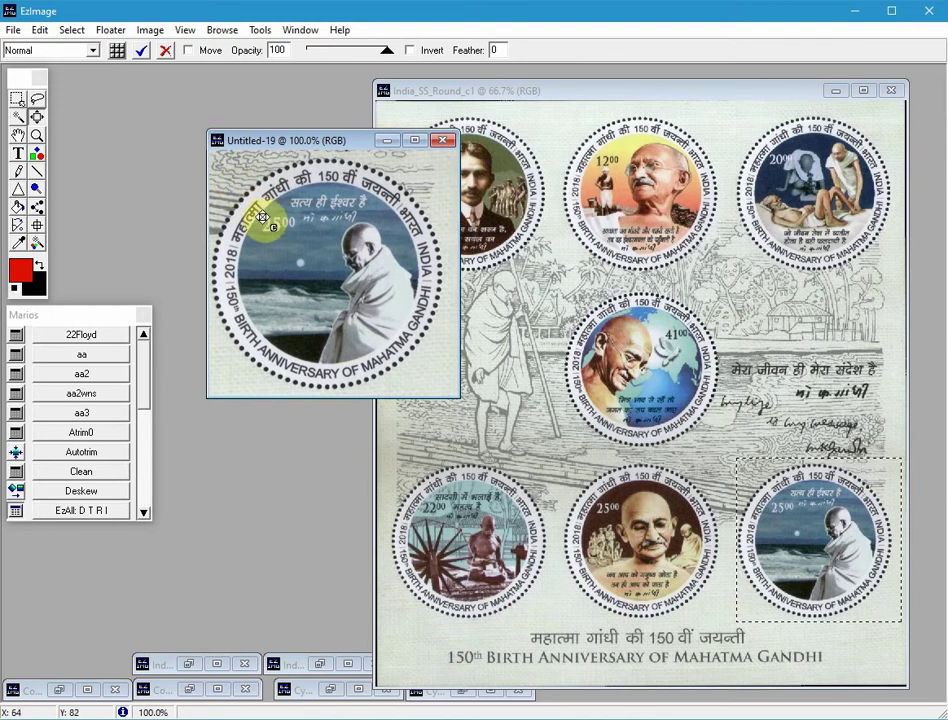
- Shift the pasted floater up and left so the stamp's round edge meets the image borders, and return to the Selection tool
{"action": "mouse_move", "coordinate": [344, 259]}
{"action": "left_mouse_down"}
{"action": "mouse_move", "coordinate": [335, 237]}
{"action": "mouse_move", "coordinate": [322, 239]}
{"action": "mouse_move", "coordinate": [341, 236]}
{"action": "left_mouse_up"}
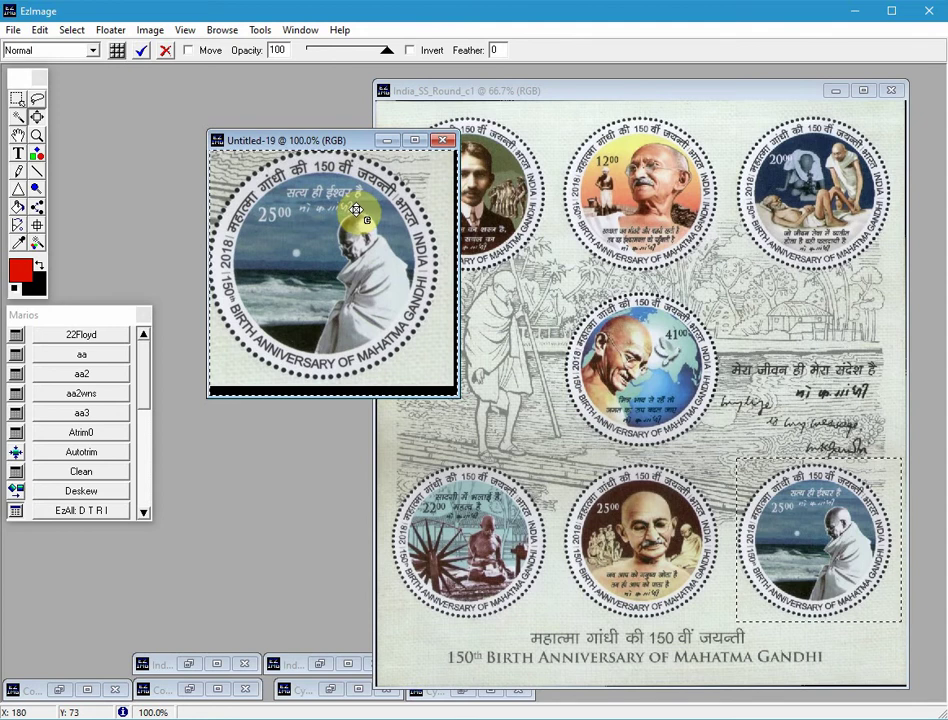
{"action": "left_click", "coordinate": [18, 101]}
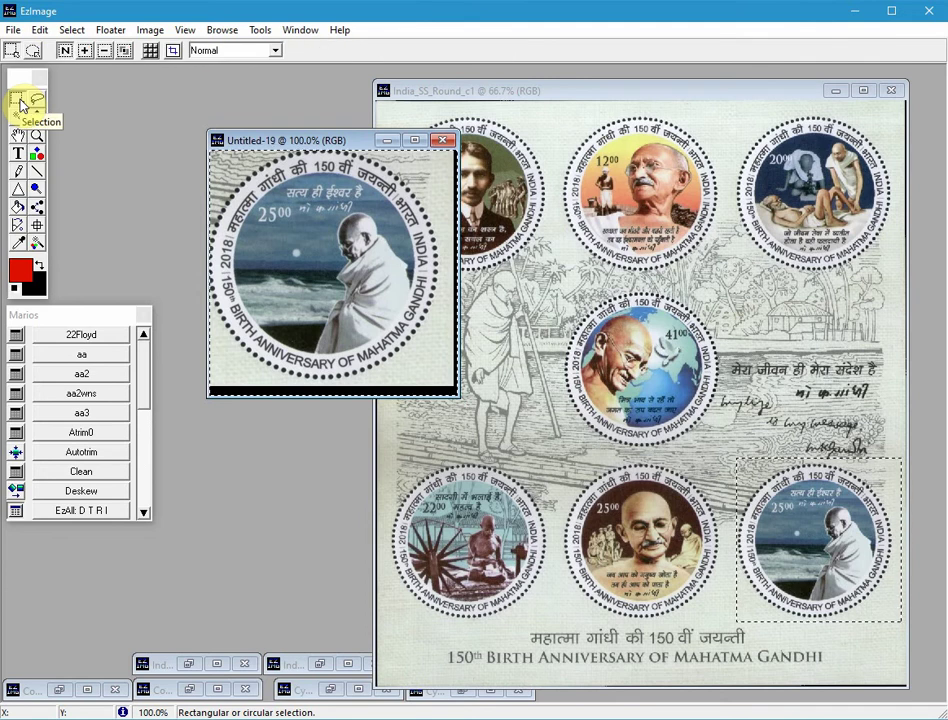
- Make a circular selection around the stamp's perforated edge, crop it into a new image and reposition its window
{"action": "left_click", "coordinate": [34, 51]}
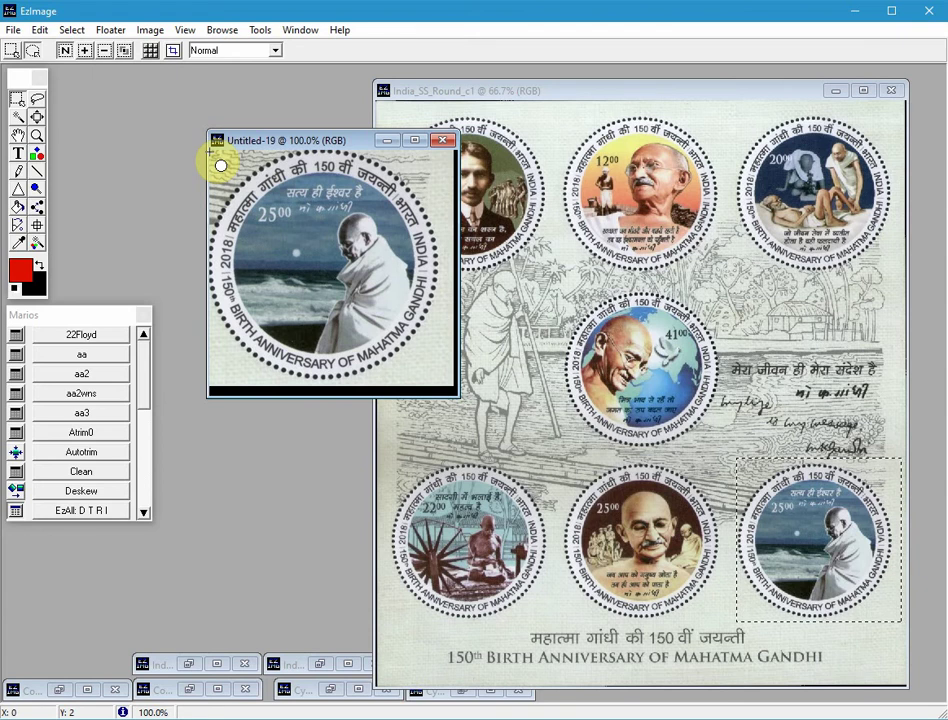
{"action": "mouse_move", "coordinate": [221, 165]}
{"action": "left_mouse_down"}
{"action": "mouse_move", "coordinate": [311, 262]}
{"action": "mouse_move", "coordinate": [340, 273]}
{"action": "mouse_move", "coordinate": [388, 254]}
{"action": "mouse_move", "coordinate": [421, 364]}
{"action": "mouse_move", "coordinate": [447, 393]}
{"action": "mouse_move", "coordinate": [430, 266]}
{"action": "mouse_move", "coordinate": [388, 197]}
{"action": "mouse_move", "coordinate": [291, 180]}
{"action": "mouse_move", "coordinate": [288, 301]}
{"action": "mouse_move", "coordinate": [307, 317]}
{"action": "left_mouse_up"}
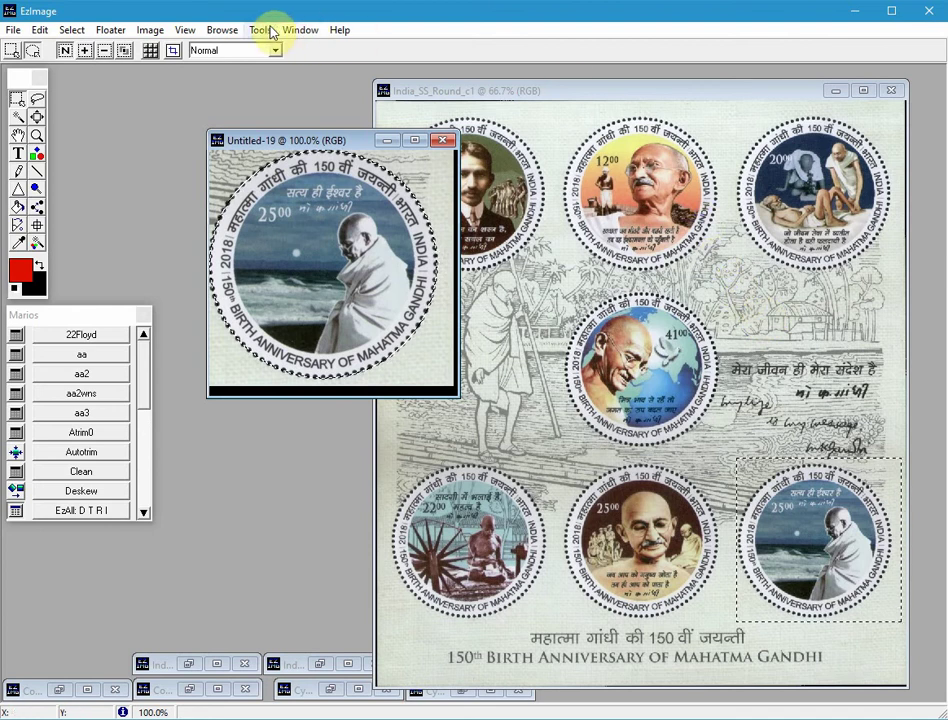
{"action": "left_click", "coordinate": [175, 52]}
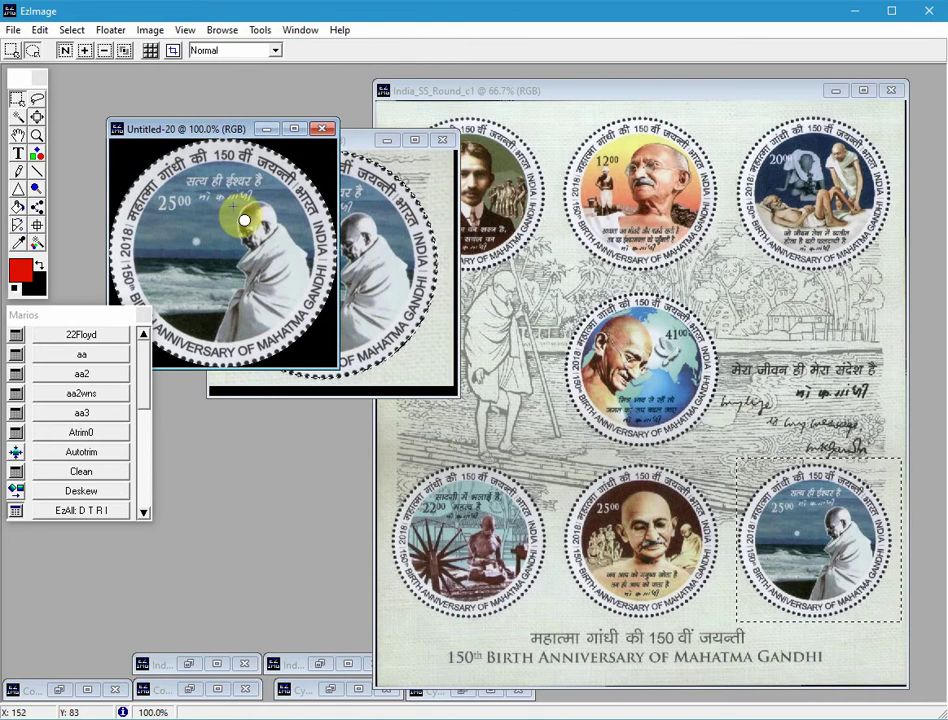
{"action": "left_click_drag", "start_coordinate": [233, 216], "coordinate": [248, 188]}
{"action": "left_click_drag", "start_coordinate": [210, 132], "coordinate": [275, 156]}
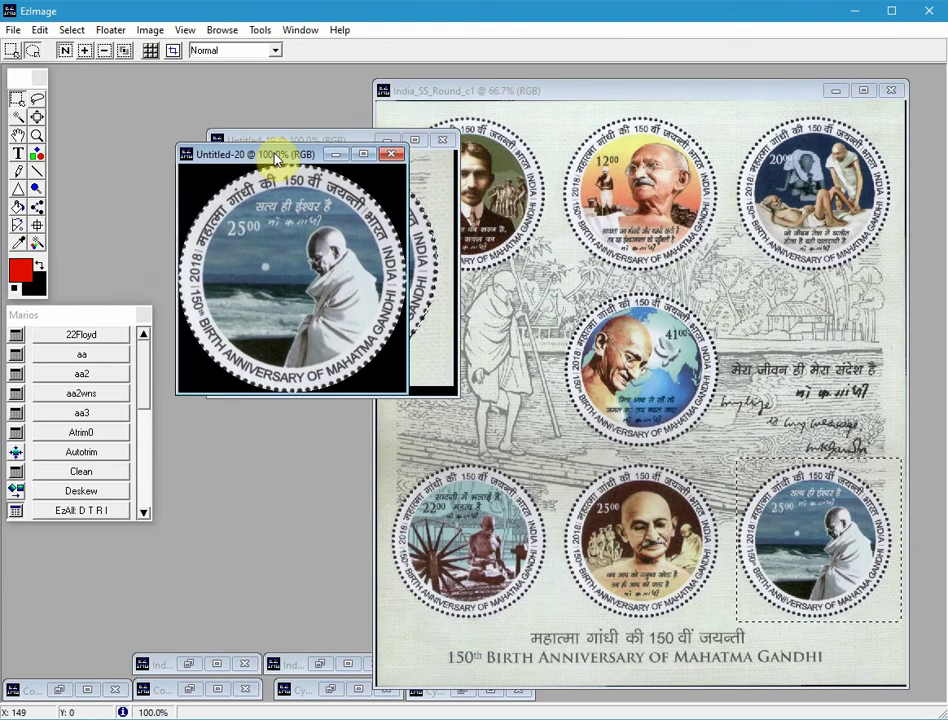
- Close the Untitled-20 and Untitled-19 images without saving and minimize the India_SS_Round_c1 sheet
{"action": "left_click", "coordinate": [391, 157]}
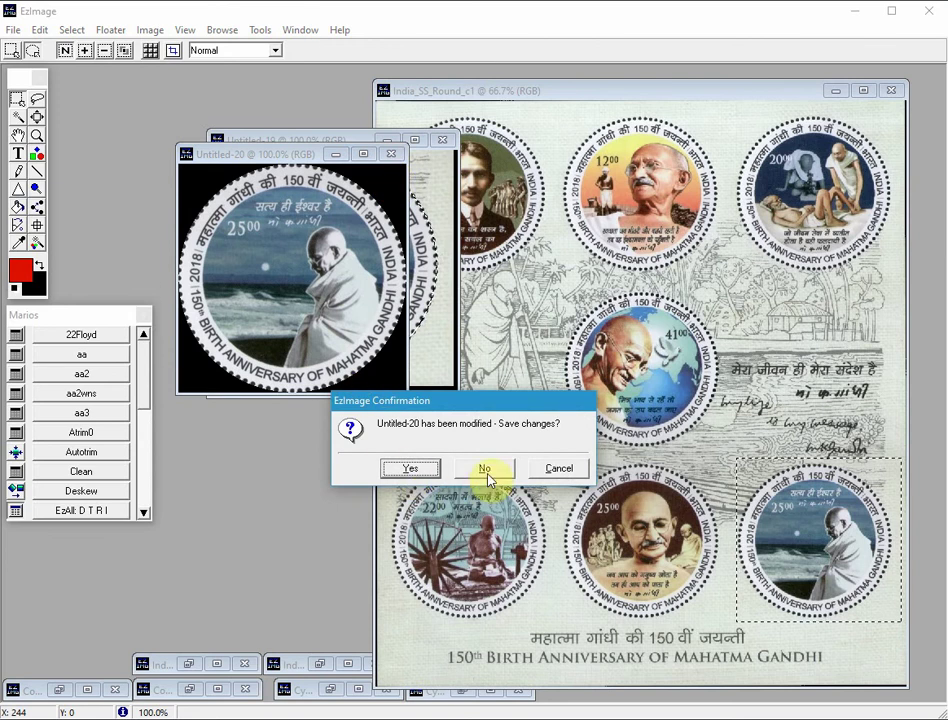
{"action": "left_click", "coordinate": [486, 478]}
{"action": "left_click", "coordinate": [441, 140]}
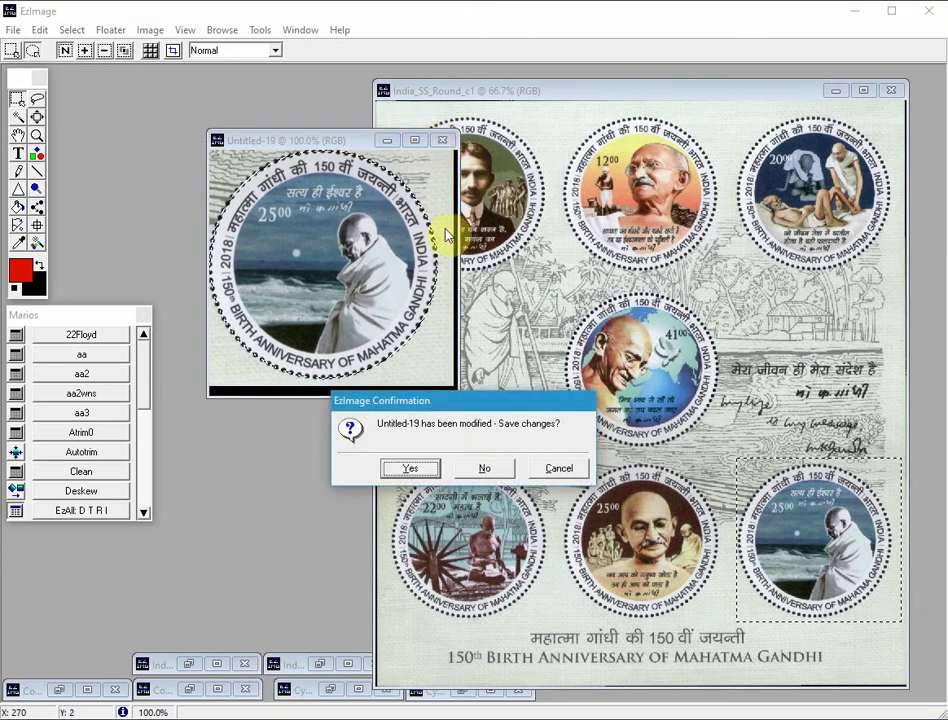
{"action": "left_click", "coordinate": [489, 468]}
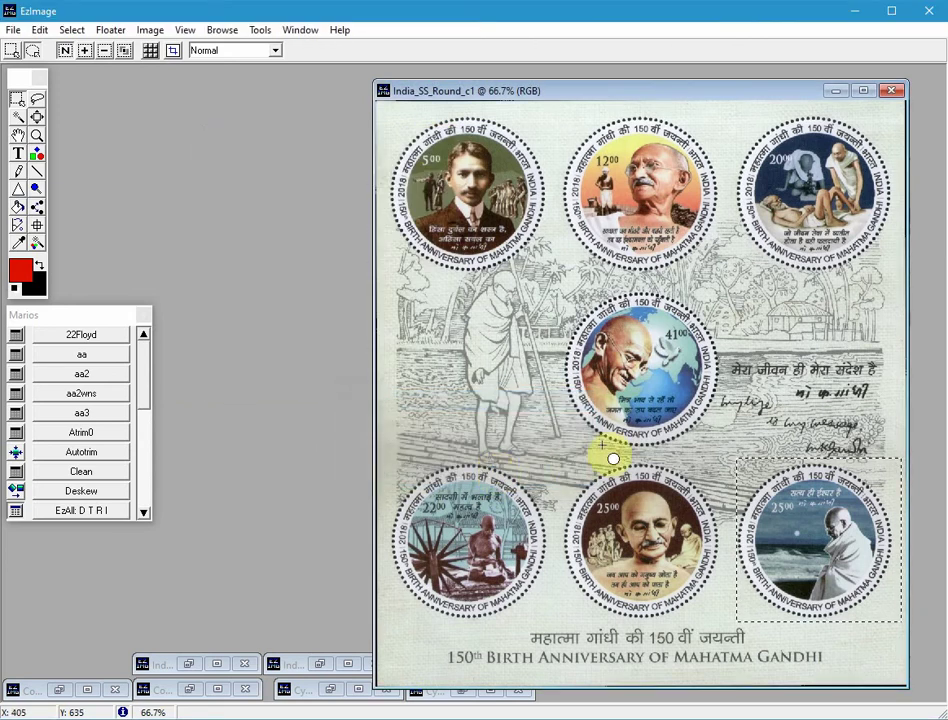
{"action": "left_click", "coordinate": [837, 93]}
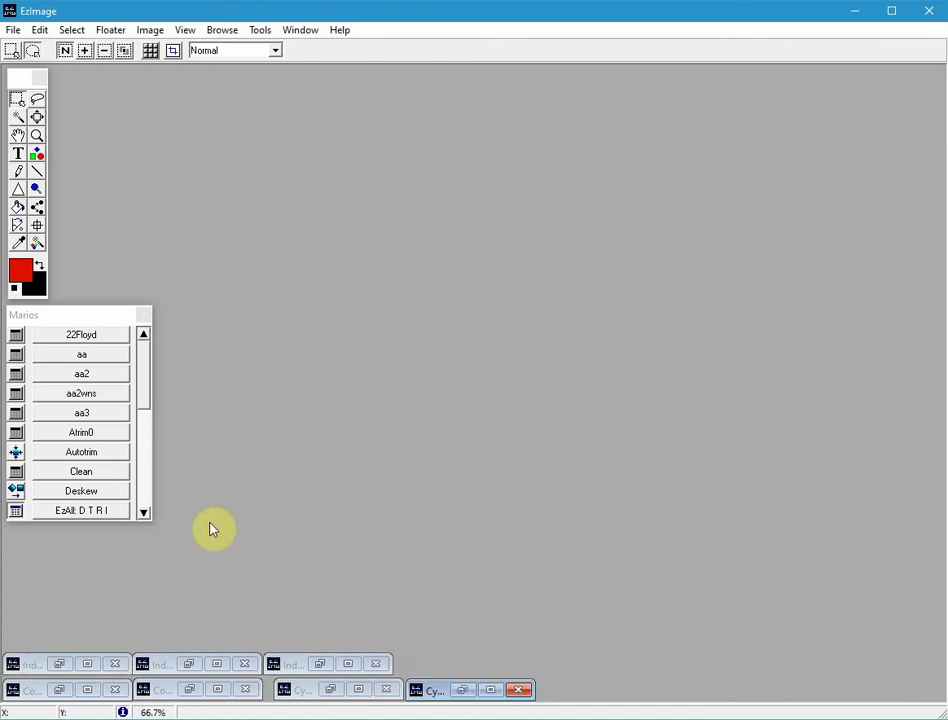
- Restore the minimized India_Round_3_c1 image and reposition its window, then cut the whole image and paste it back as a floater
{"action": "left_click", "coordinate": [188, 665]}
{"action": "left_click_drag", "start_coordinate": [220, 124], "coordinate": [309, 143]}
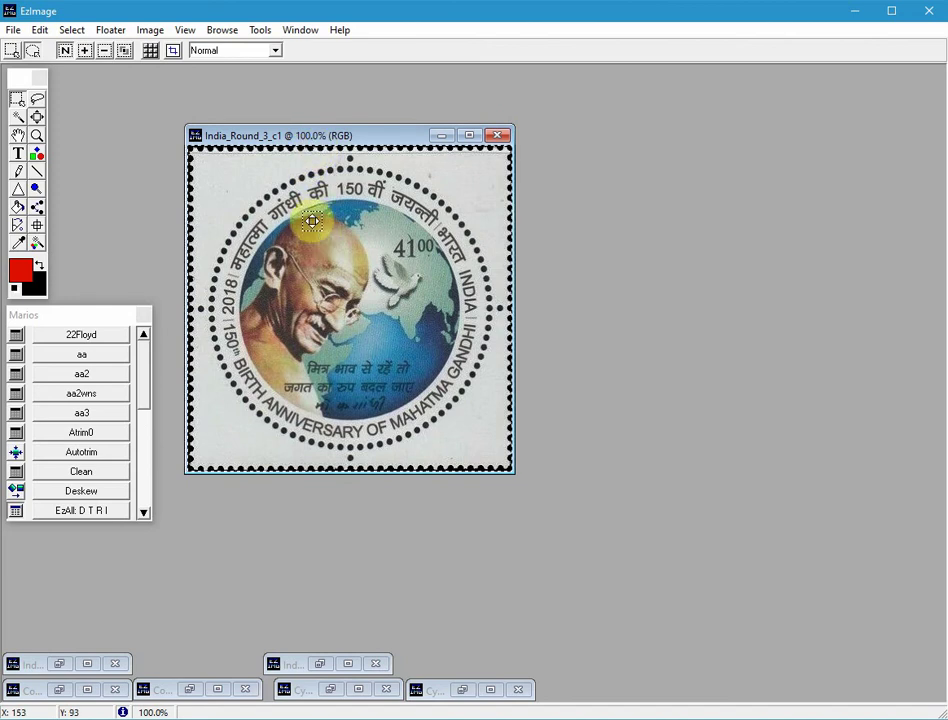
{"action": "key", "text": "Delete"}
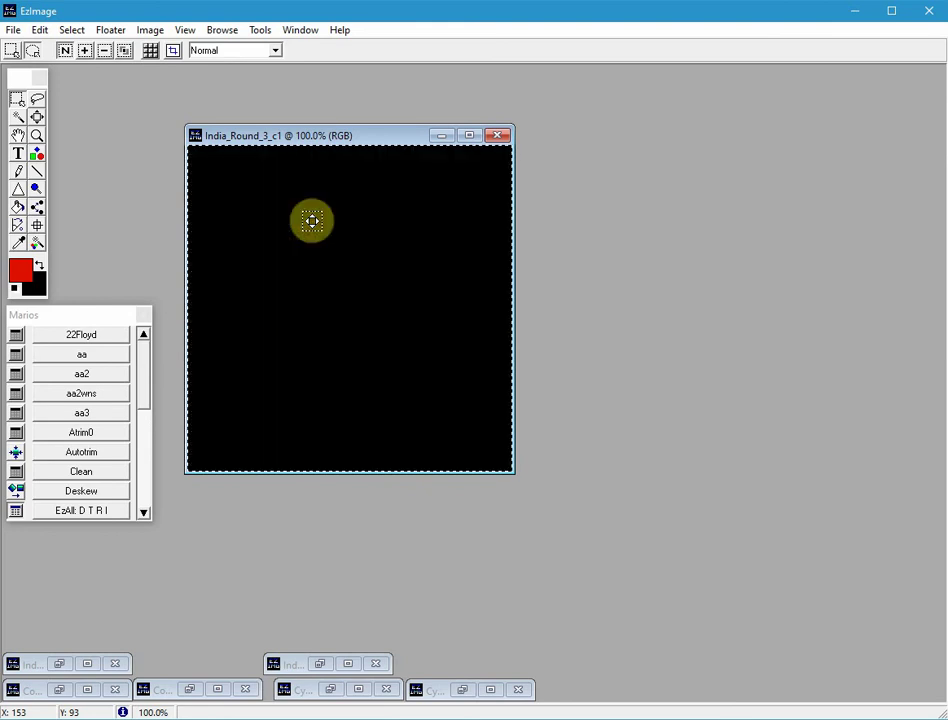
{"action": "key", "text": "ctrl+v"}
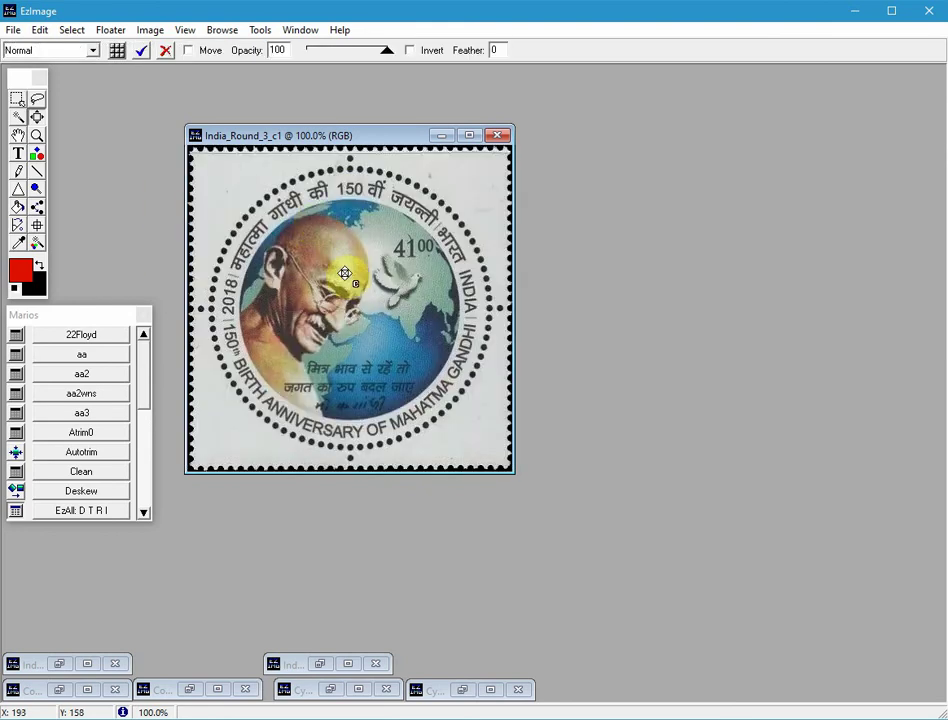
- Shift the India_Round_3_c1 floater up and left until the circular perforations touch the image borders, select the whole image and return to the Selection tool
{"action": "left_click_drag", "start_coordinate": [361, 294], "coordinate": [342, 280]}
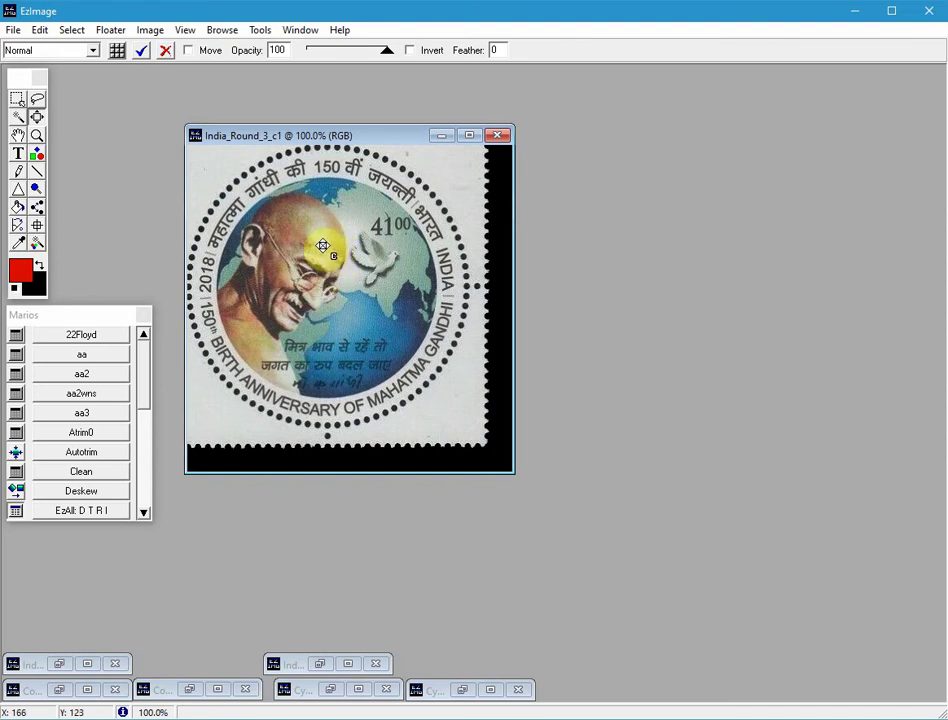
{"action": "key", "text": "ctrl+a"}
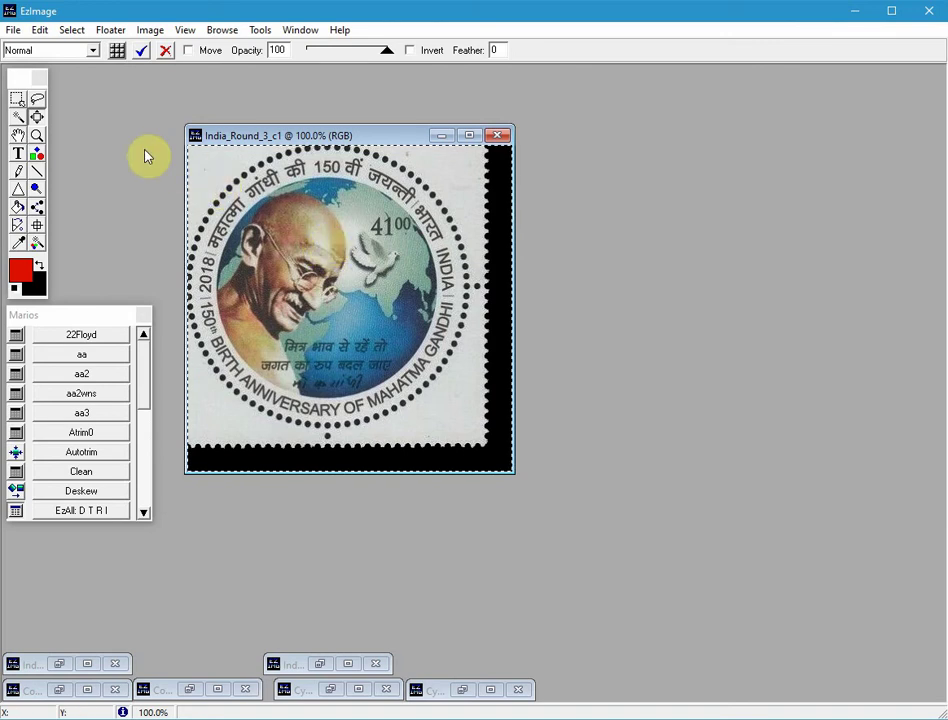
{"action": "left_click", "coordinate": [19, 102]}
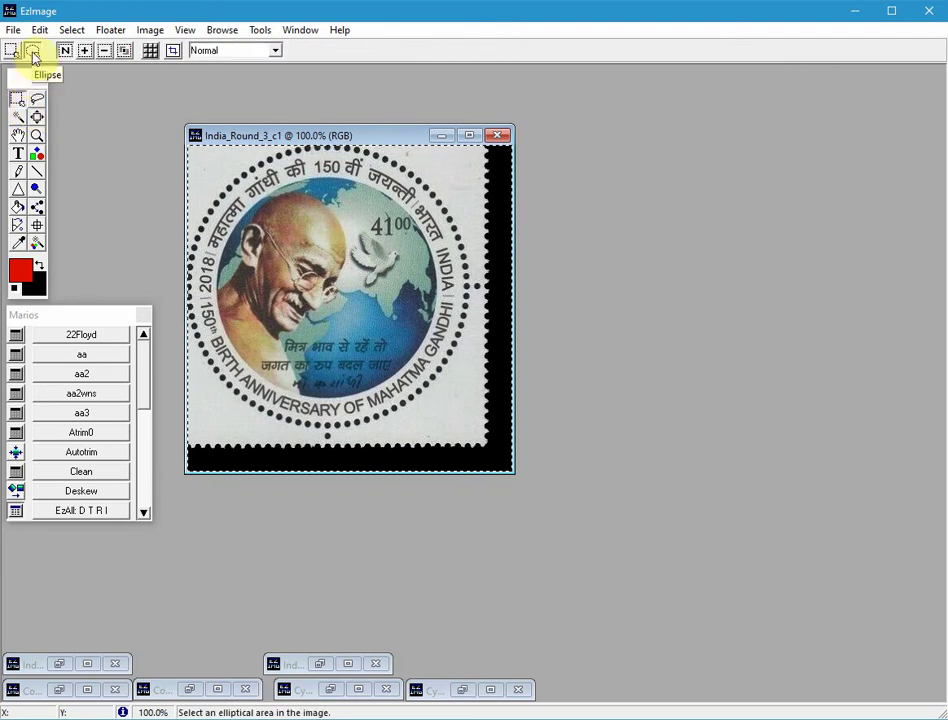
- Select the round Gandhi stamp along its perforations with an elliptical selection, crop it into a new image and move the new window aside
{"action": "left_click", "coordinate": [33, 53]}
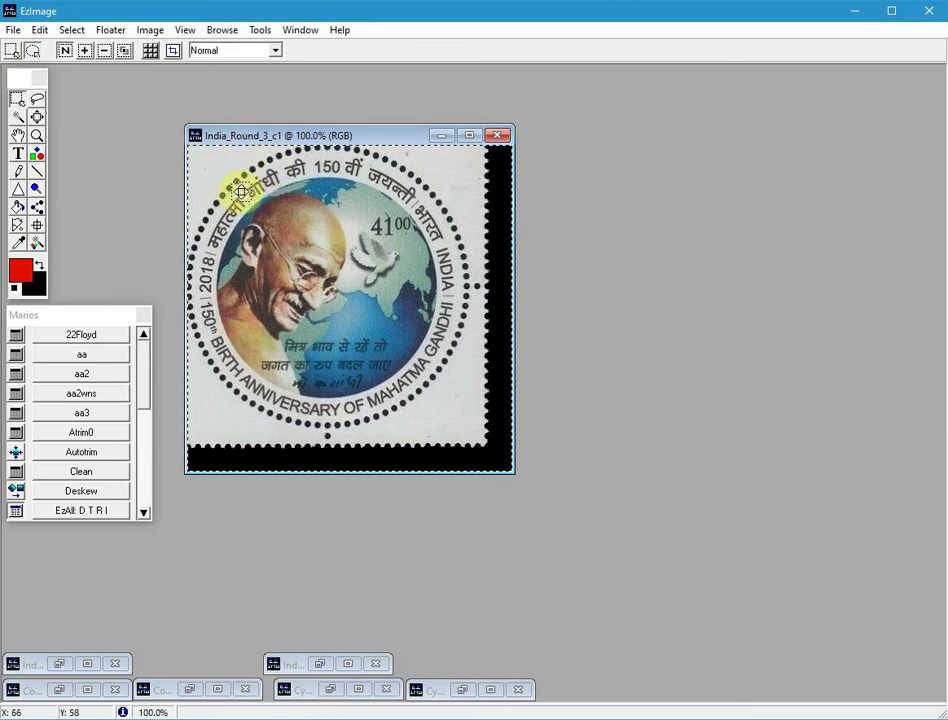
{"action": "left_click", "coordinate": [188, 148]}
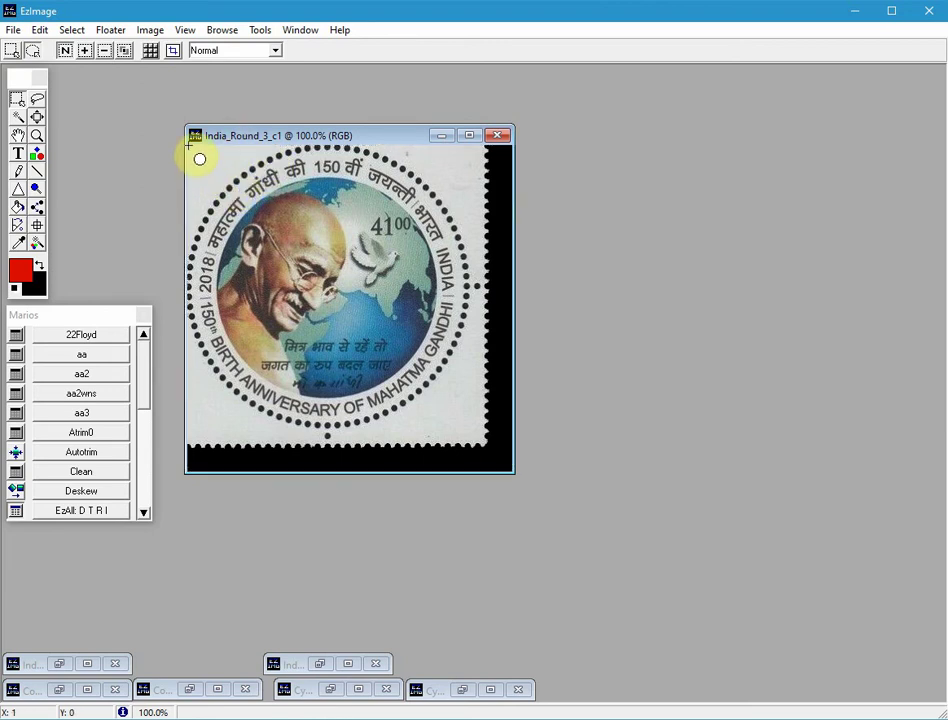
{"action": "left_click_drag", "start_coordinate": [188, 146], "coordinate": [441, 411]}
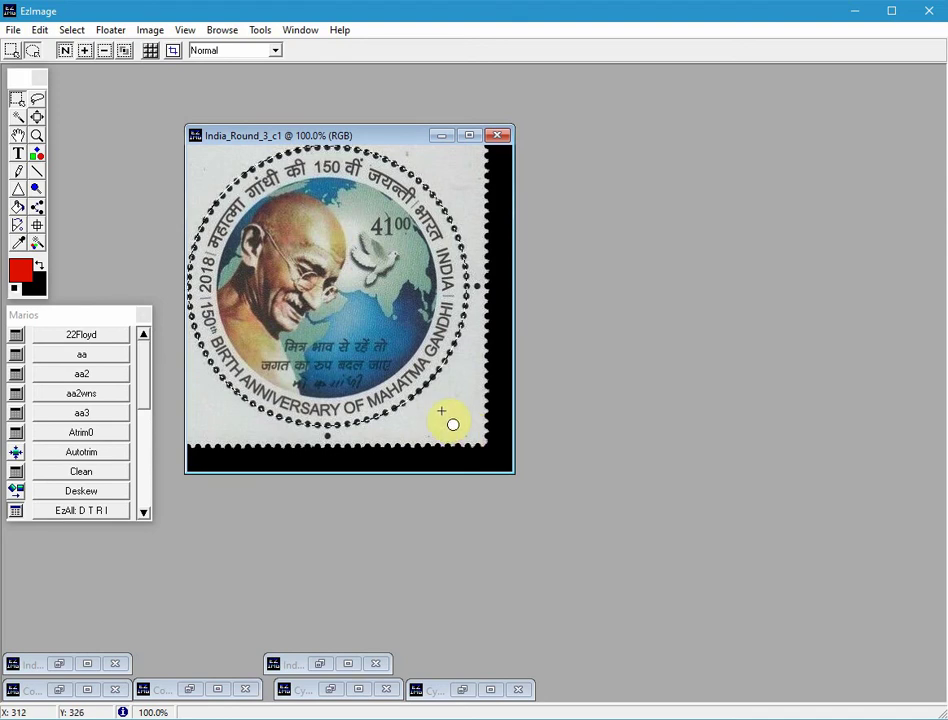
{"action": "left_click", "coordinate": [174, 57]}
{"action": "left_click_drag", "start_coordinate": [206, 127], "coordinate": [321, 151]}
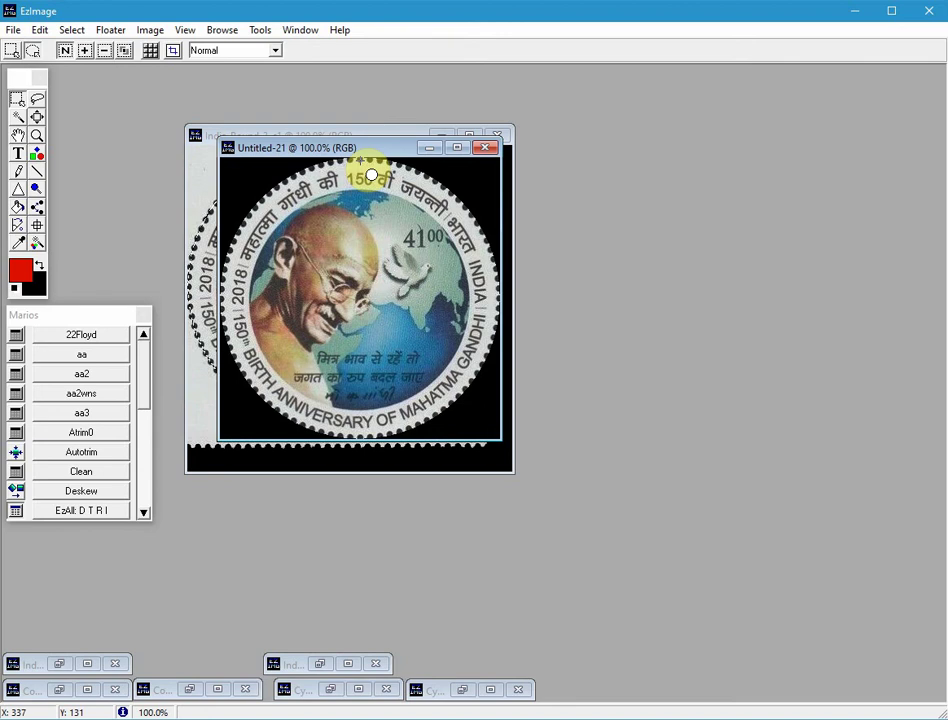
- Close the cropped Untitled-21 image and the India_Round_3_c1 image without saving changes
{"action": "left_click", "coordinate": [484, 150]}
{"action": "left_click", "coordinate": [488, 463]}
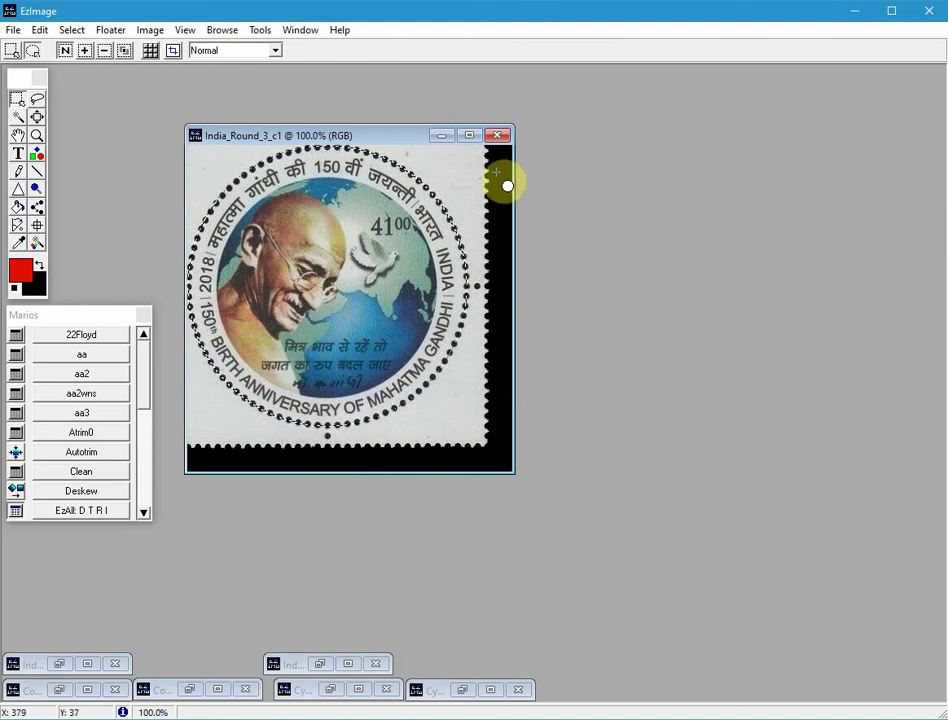
{"action": "left_click", "coordinate": [498, 136]}
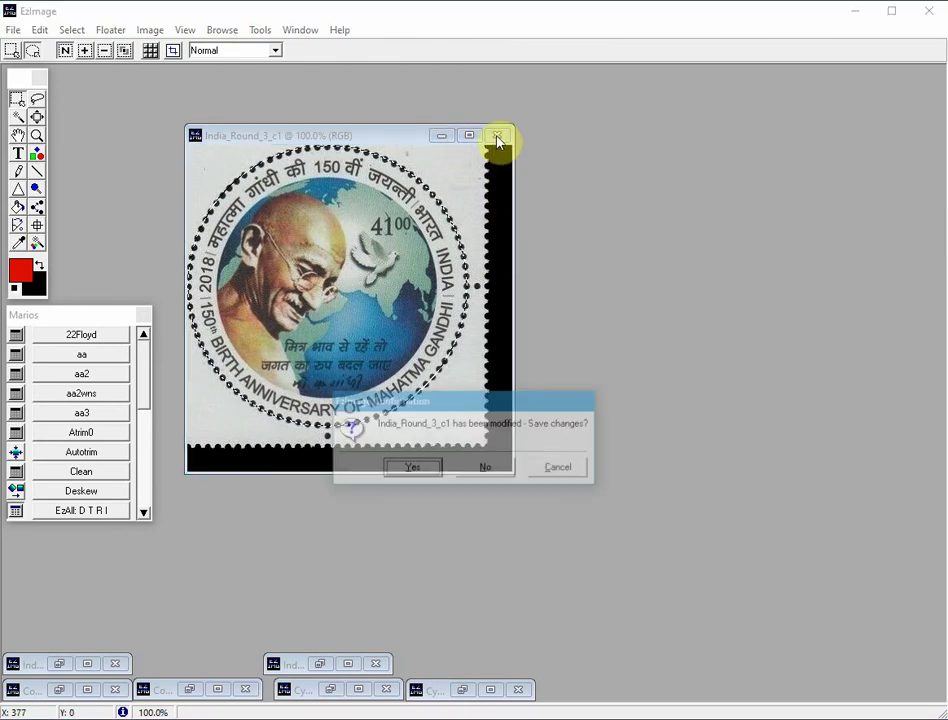
{"action": "left_click", "coordinate": [487, 470]}
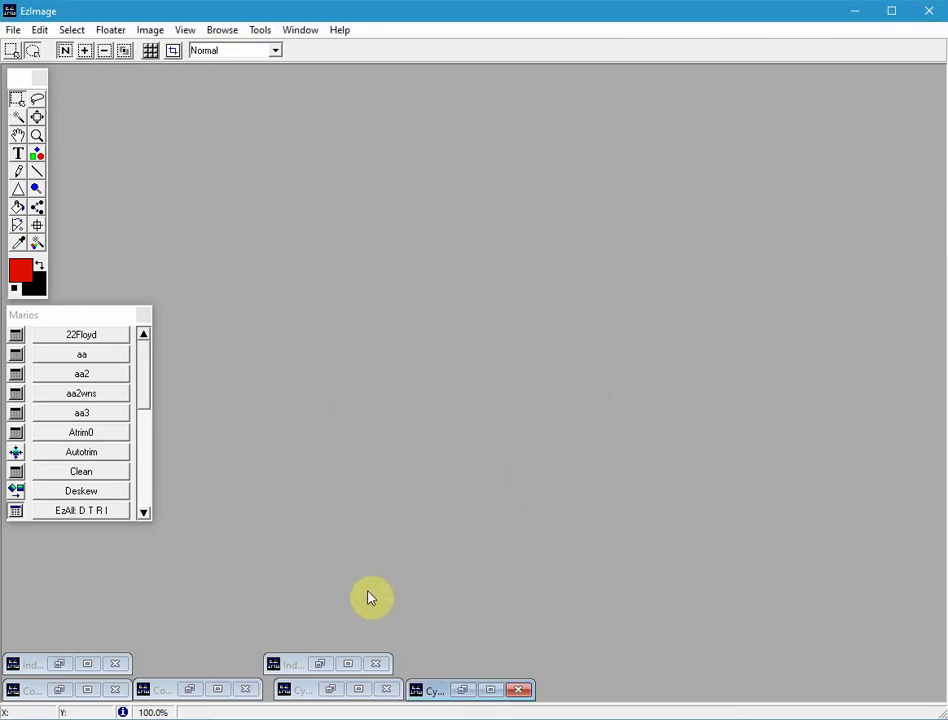
- Restore the Cyprus_2015_Aphrodite_c1 coin image, move its window up, fit the window to the image and zoom out to 79%
{"action": "left_click", "coordinate": [333, 690]}
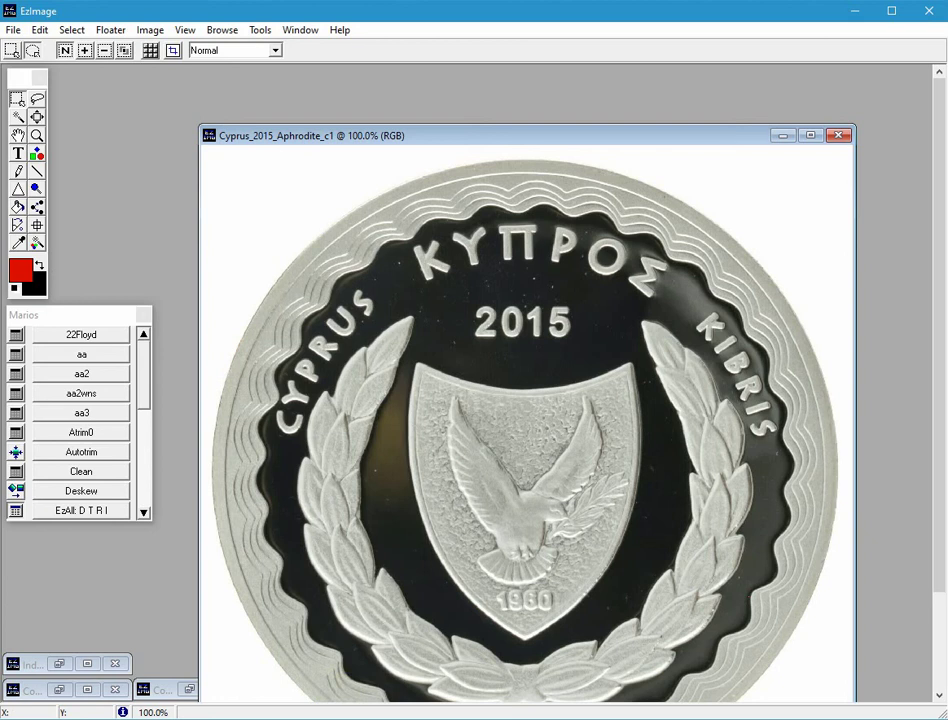
{"action": "left_click_drag", "start_coordinate": [334, 135], "coordinate": [338, 92]}
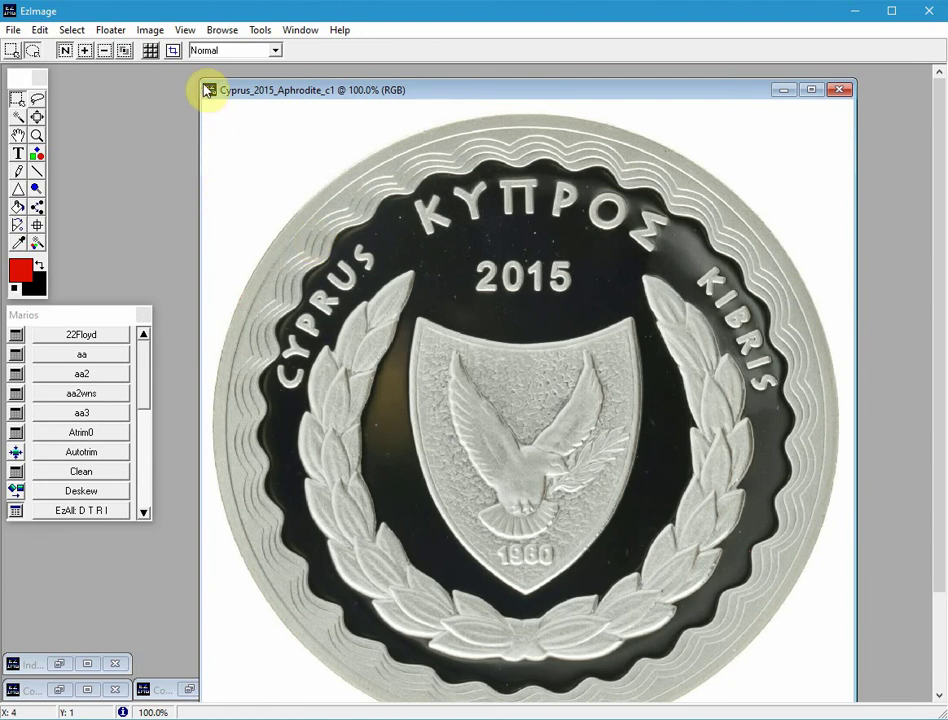
{"action": "left_click_drag", "start_coordinate": [197, 79], "coordinate": [248, 283]}
{"action": "left_click_drag", "start_coordinate": [414, 304], "coordinate": [381, 92]}
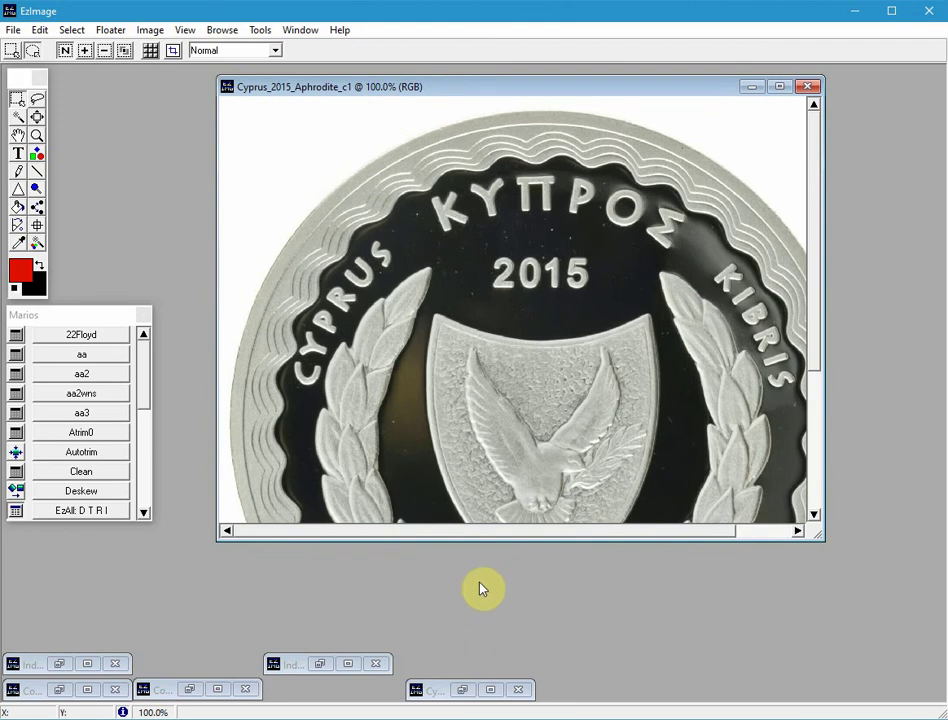
{"action": "left_click_drag", "start_coordinate": [482, 541], "coordinate": [475, 638]}
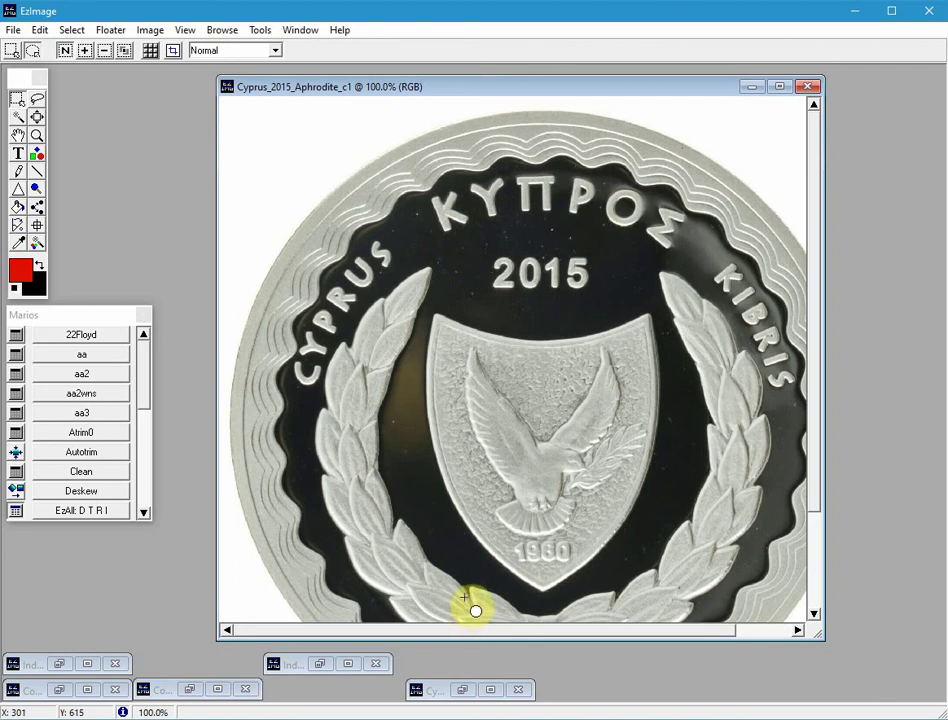
{"action": "left_click", "coordinate": [184, 32]}
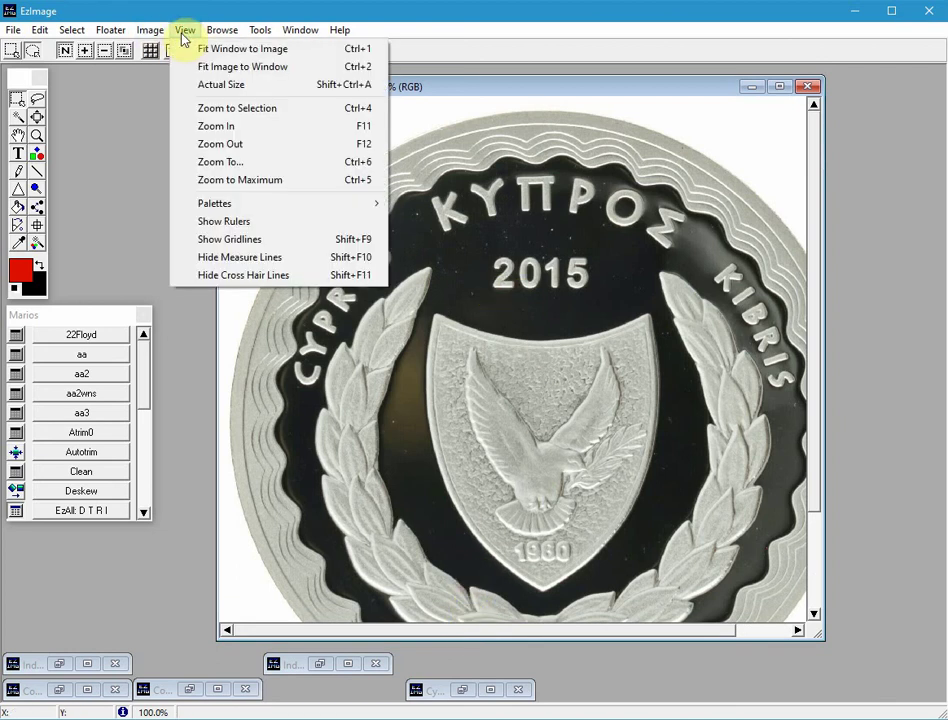
{"action": "left_click", "coordinate": [232, 49]}
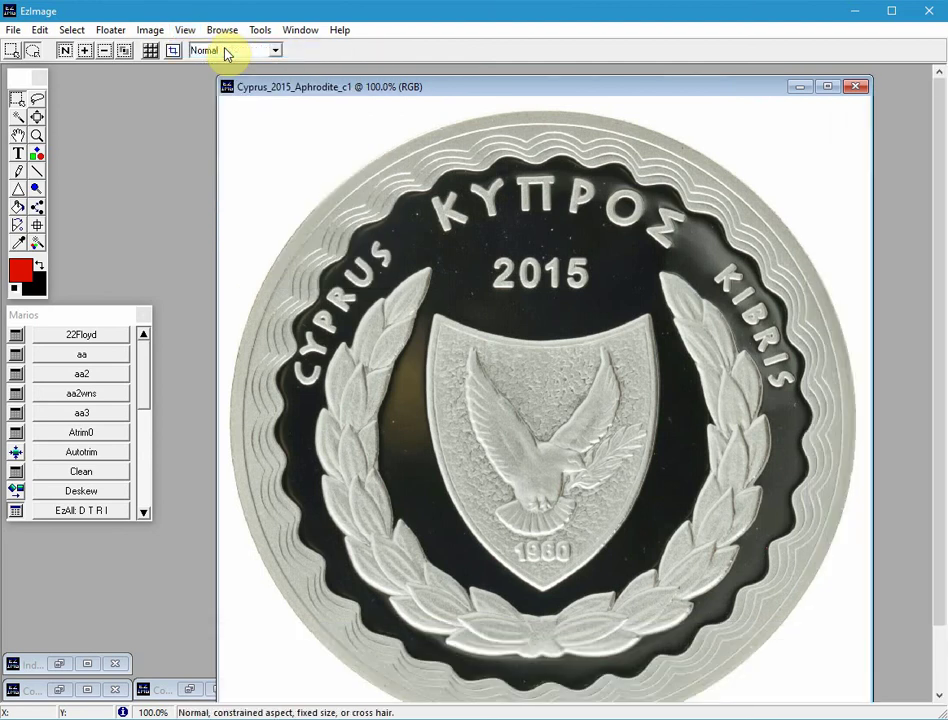
{"action": "key", "text": "ctrl+minus"}
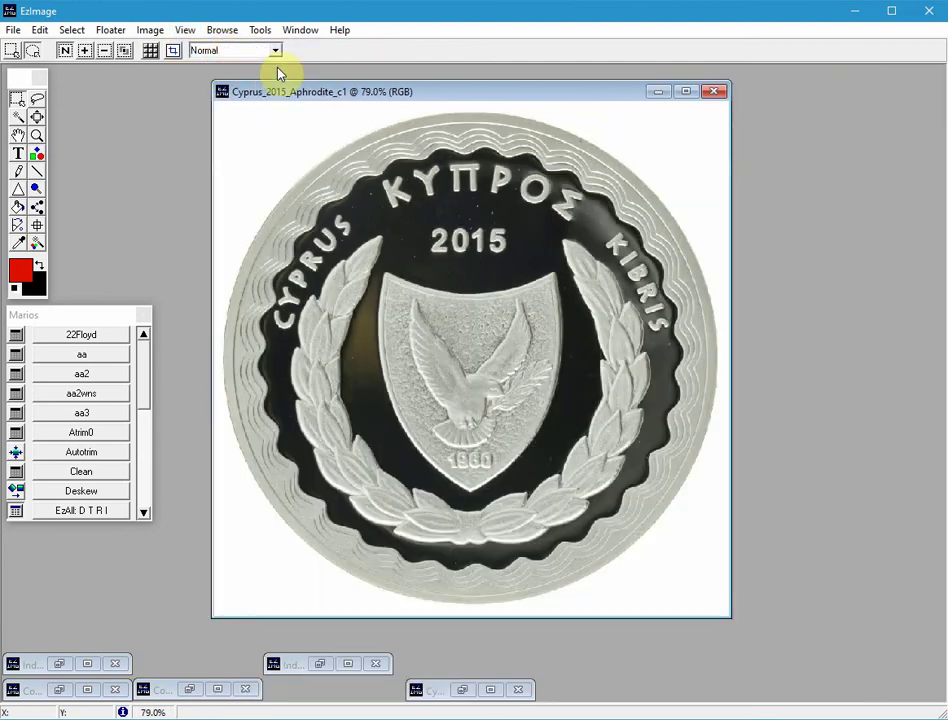